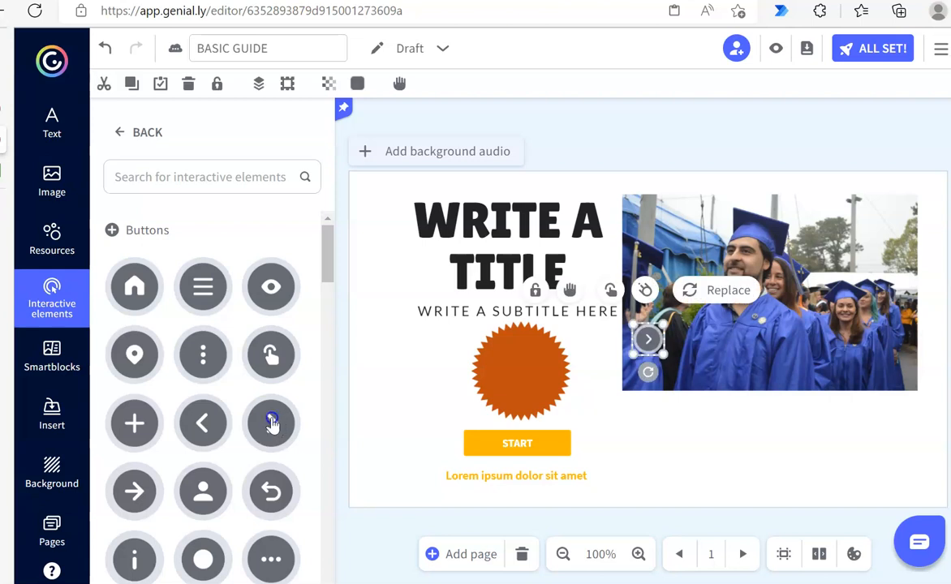
- Move the right-arrow button to the blank area below the photo's right end and enlarge it slightly
drag(646, 342, 844, 441)
click(721, 471)
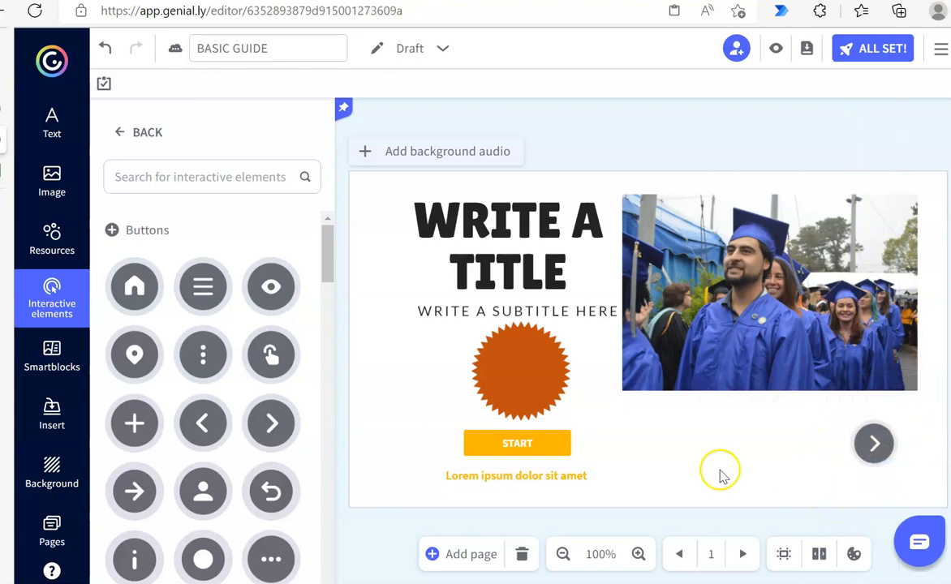
- Add the RETURN text button and place it, enlarged, below the photo beside the arrow button
scroll(235, 225, down, 9)
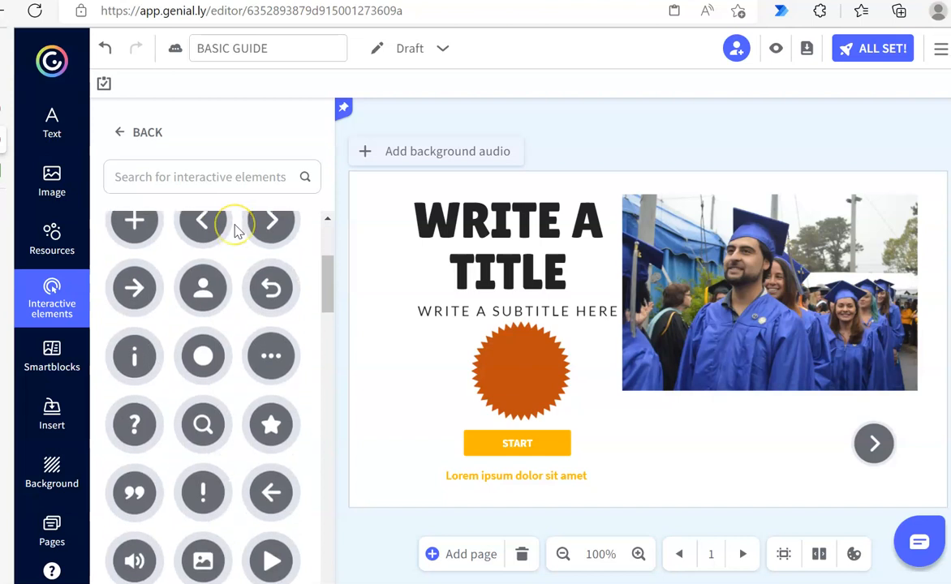
scroll(234, 232, down, 15)
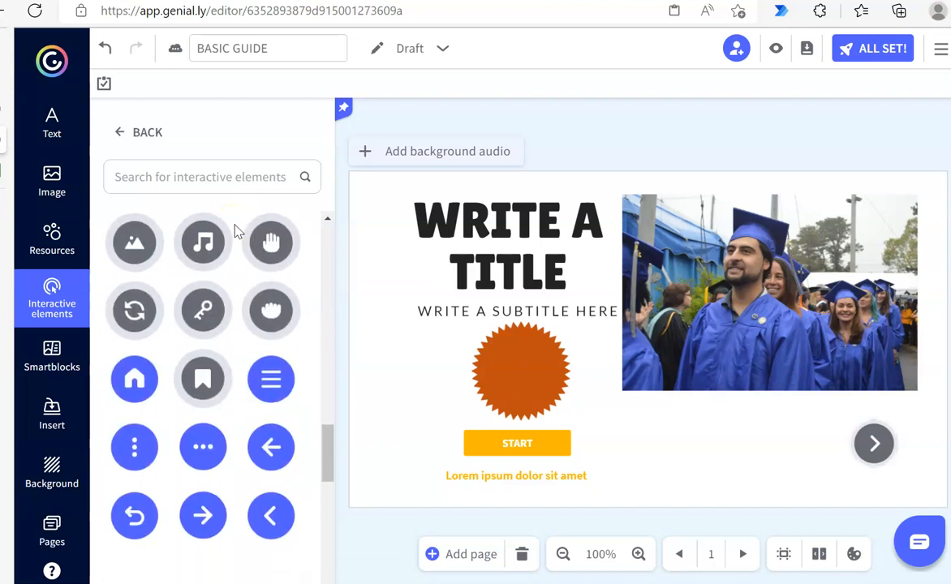
scroll(235, 232, down, 1)
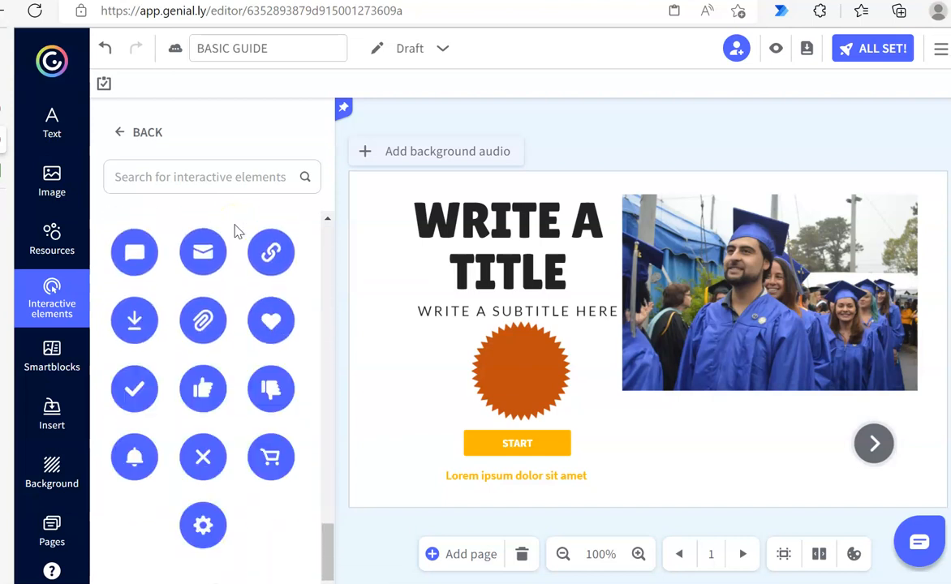
click(142, 132)
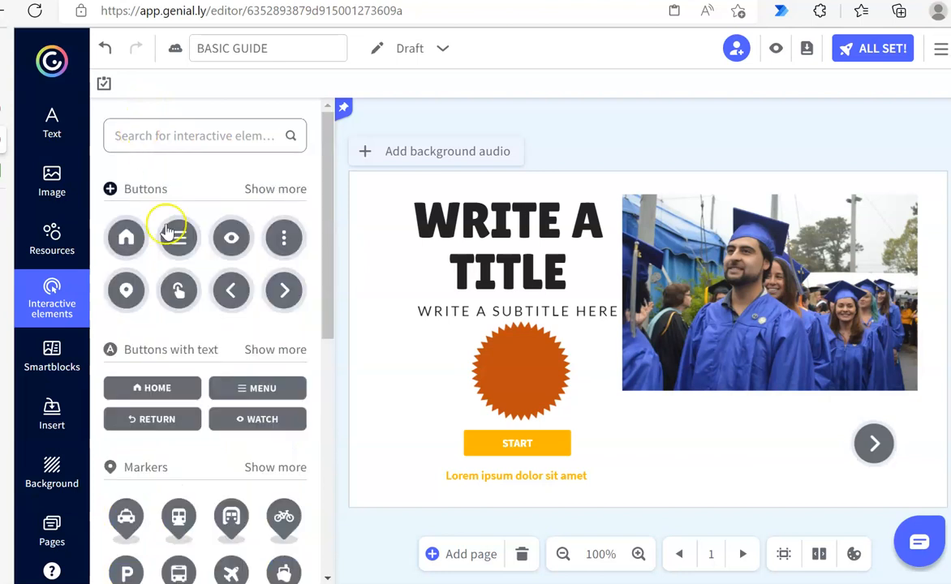
click(163, 421)
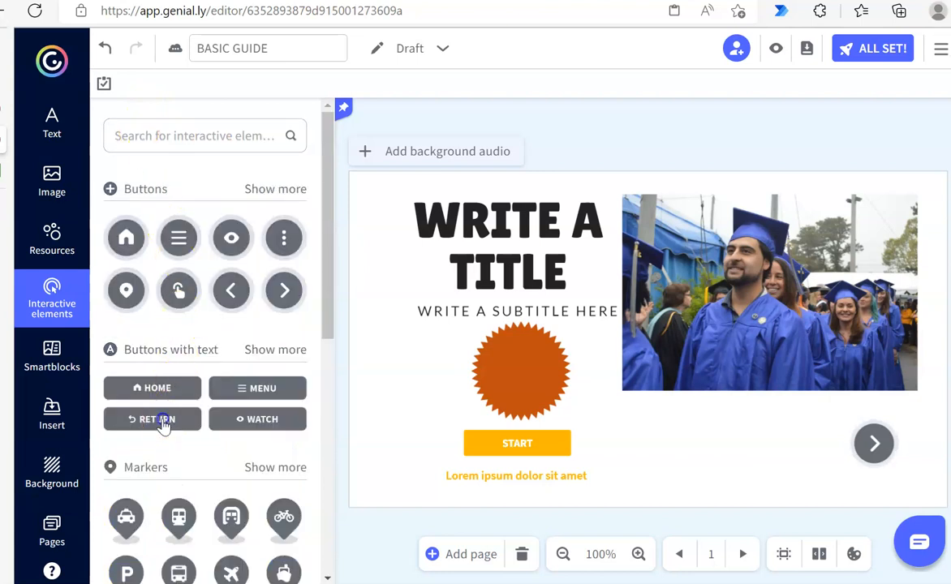
drag(666, 340, 822, 423)
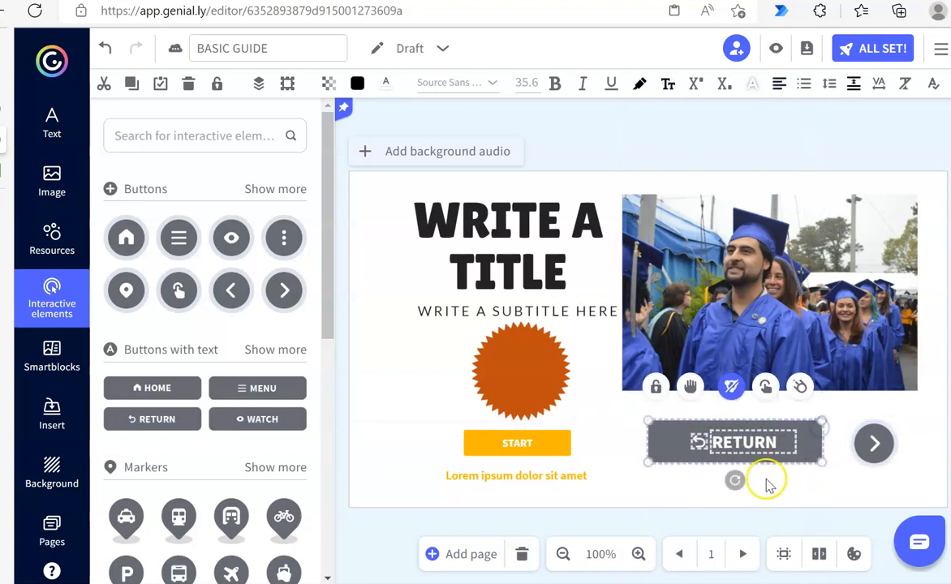
- Replace the RETURN button's label with "TRY ME!"
click(776, 441)
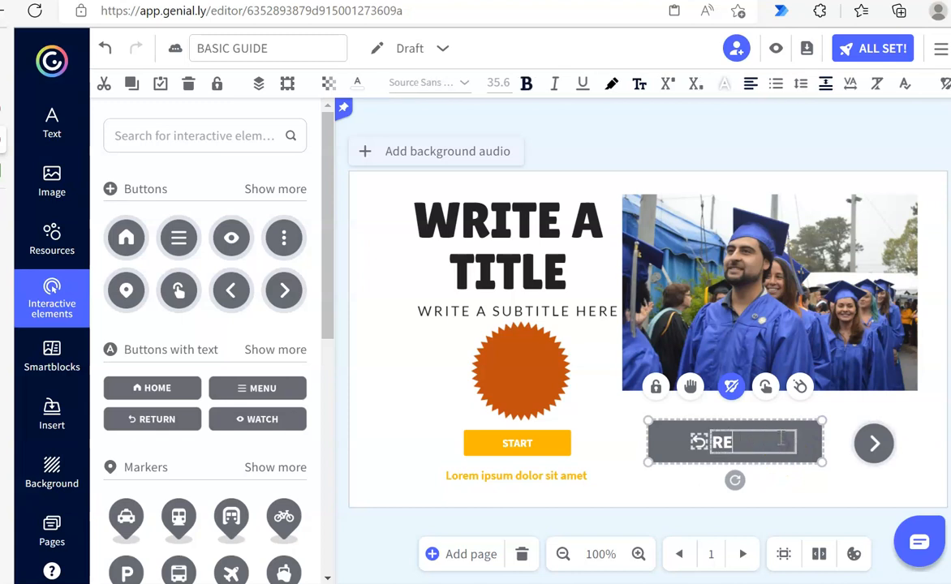
key(BackSpace)
text(TRY ME!)
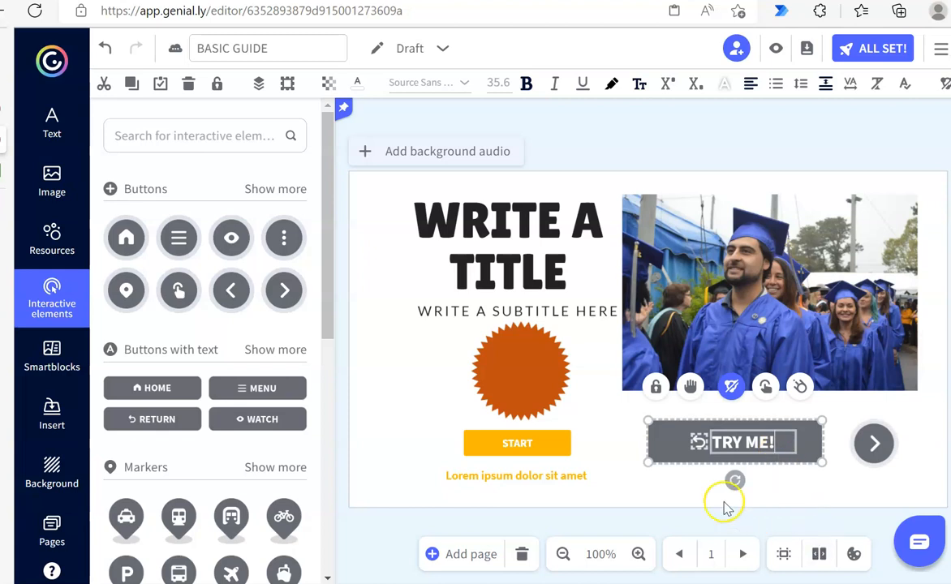
- Ungroup the TRY ME! button and delete its return-arrow icon
click(698, 441)
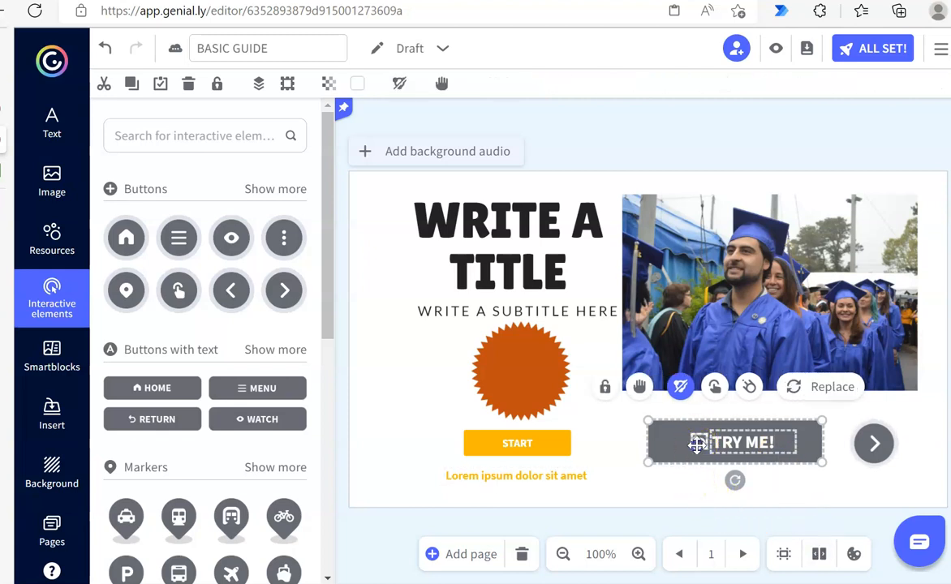
click(700, 490)
click(697, 443)
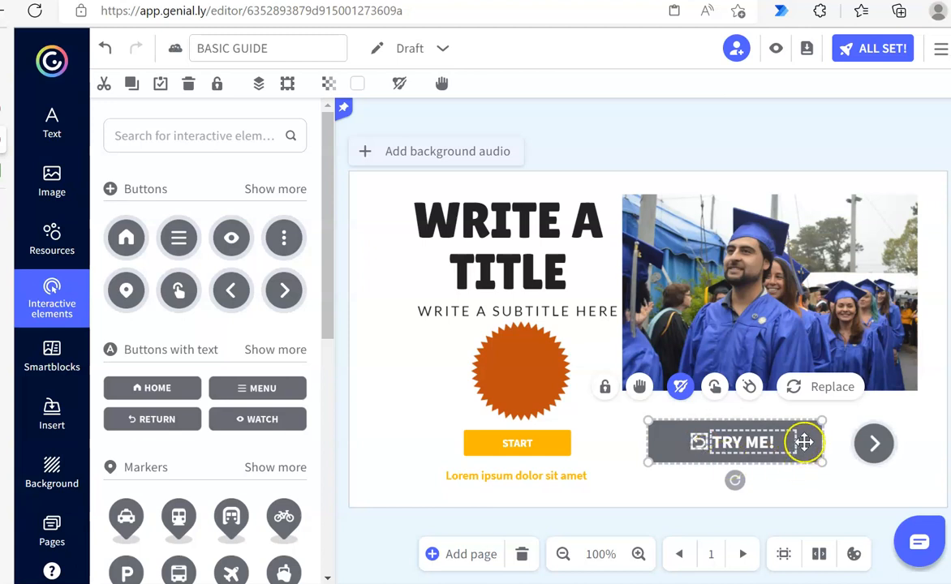
click(680, 387)
click(700, 445)
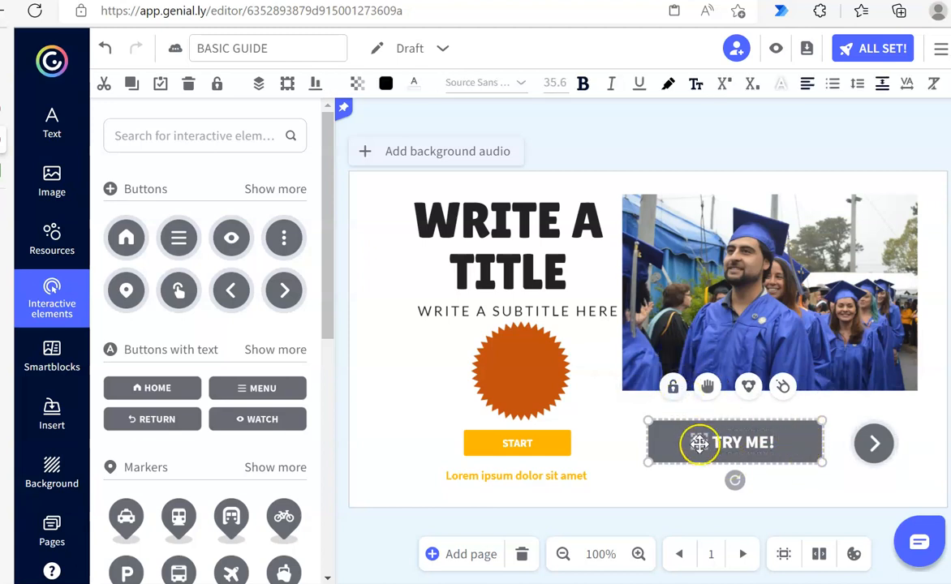
click(699, 442)
key(Delete)
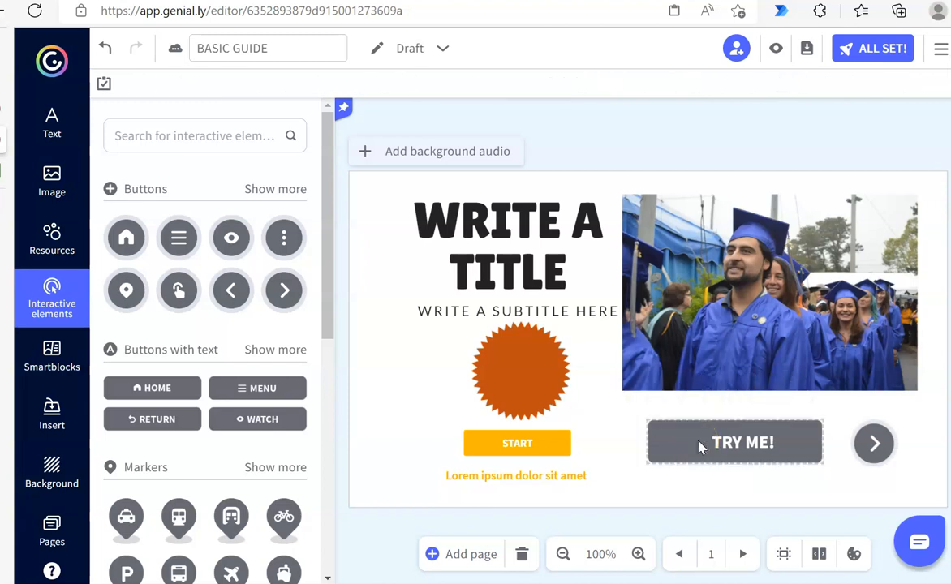
- Extend the TRY ME! text box to the left and reposition the label near the button's centre
click(709, 443)
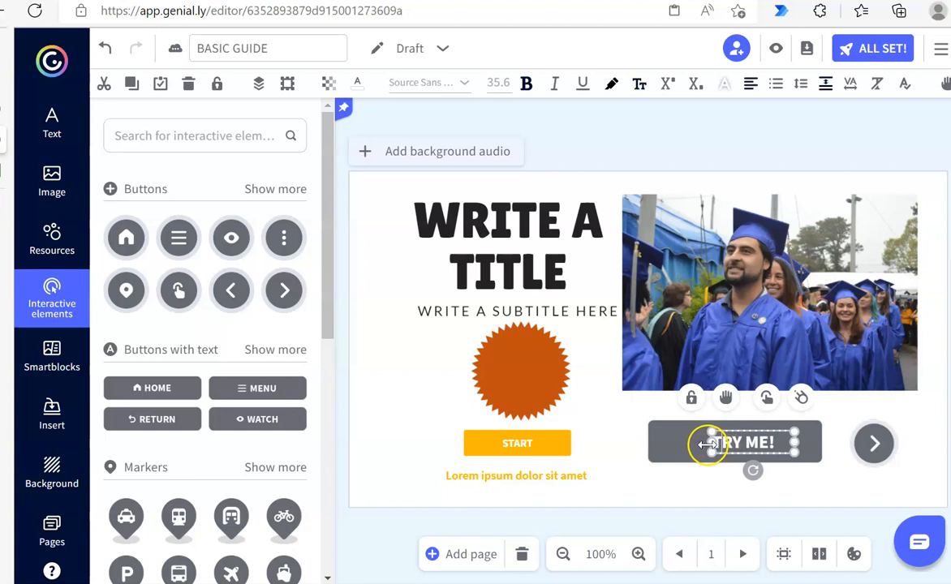
drag(711, 443, 692, 444)
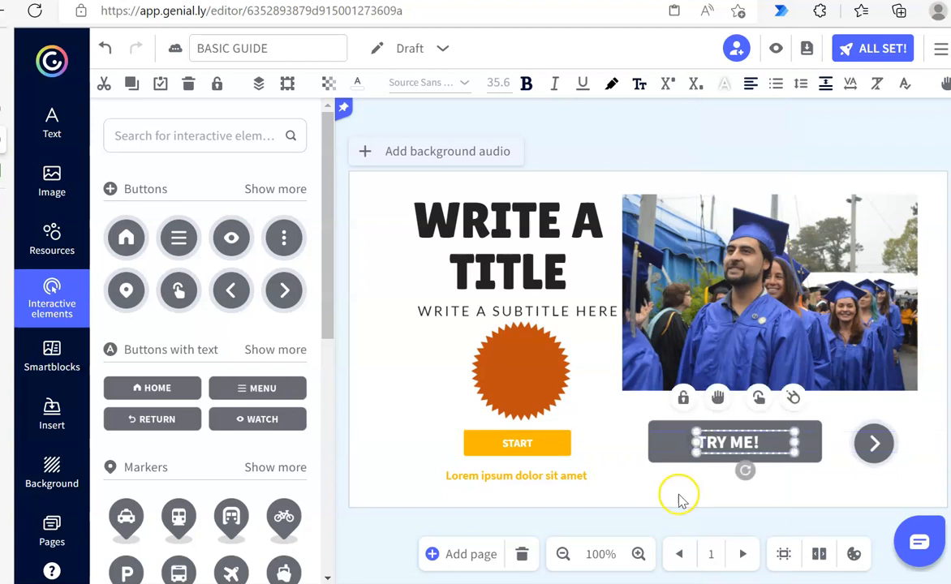
click(679, 499)
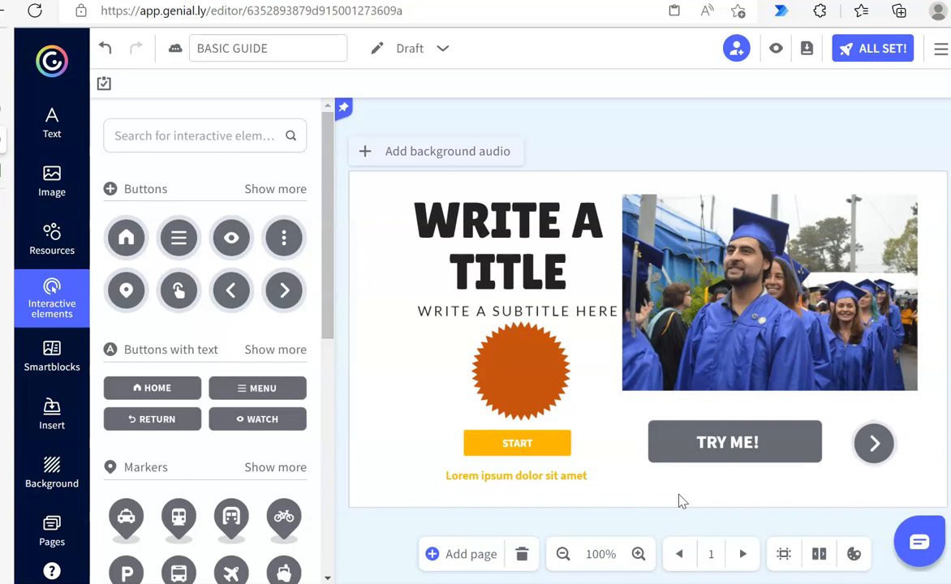
drag(739, 443, 751, 440)
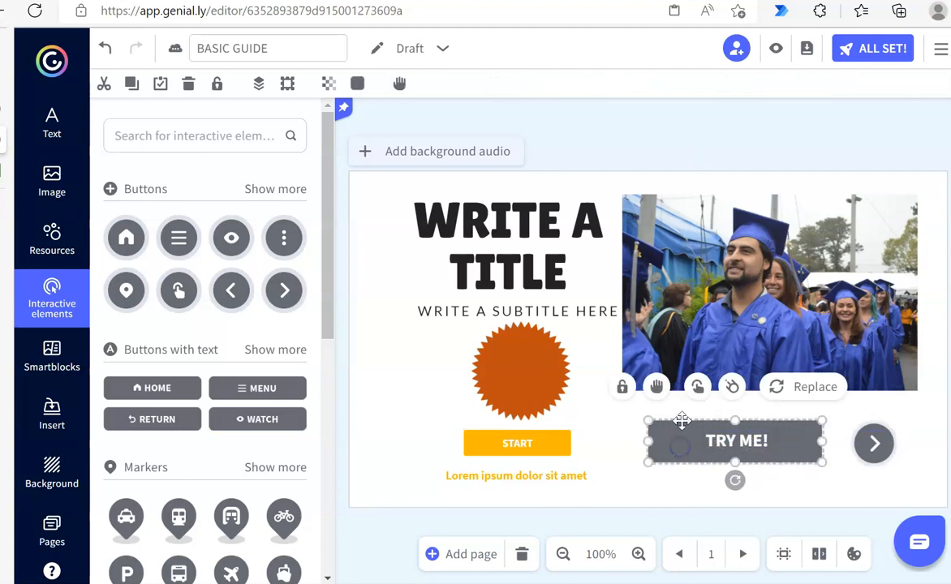
- Change the TRY ME! button's background colour to blue #147BB7
click(359, 84)
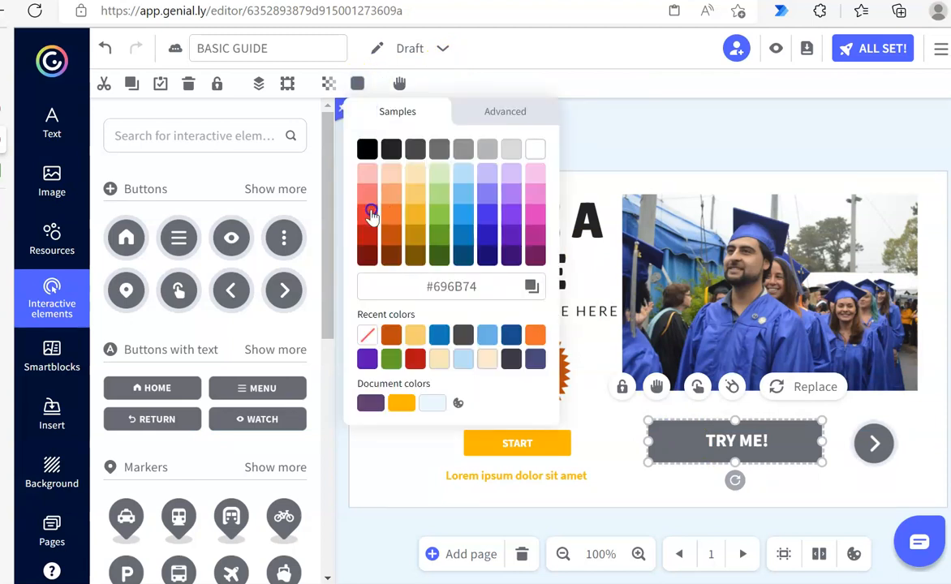
click(463, 235)
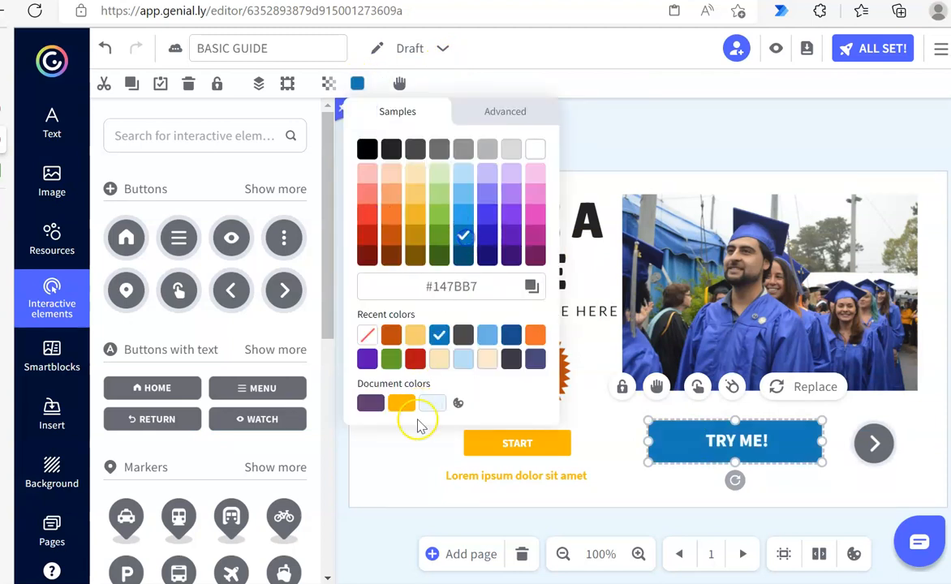
click(385, 479)
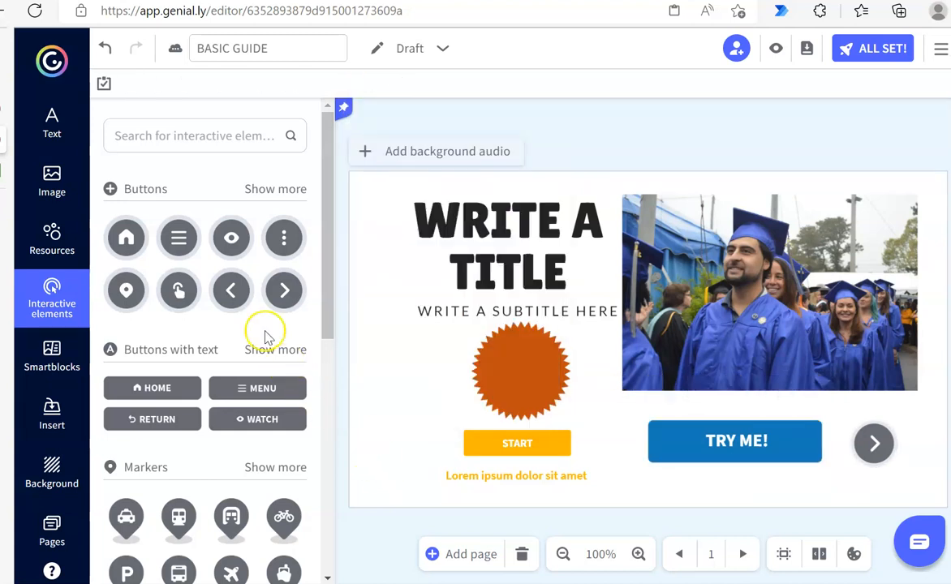
- Add an invisible interactive area and fit it over the face of the man at the front of the photo
scroll(259, 325, down, 4)
scroll(254, 329, down, 3)
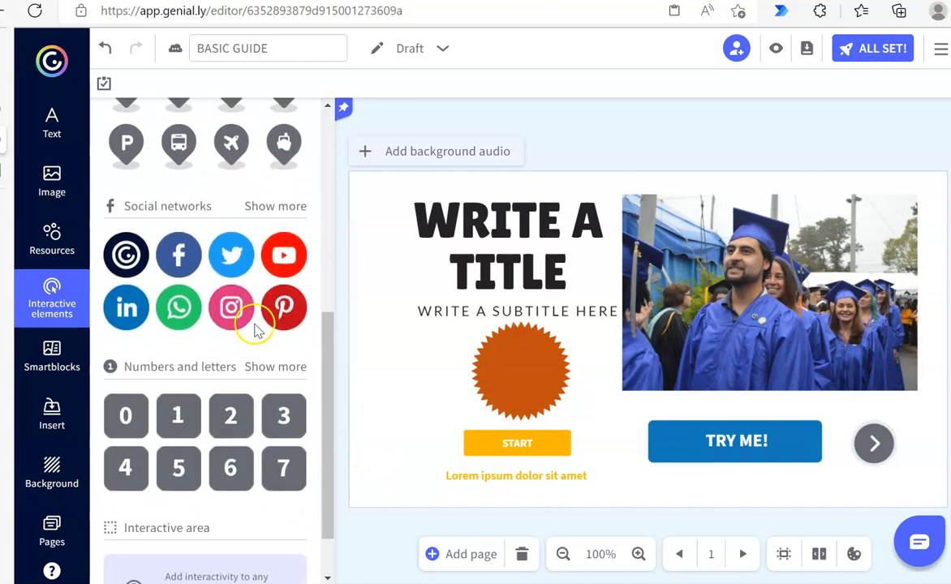
scroll(247, 491, down, 1)
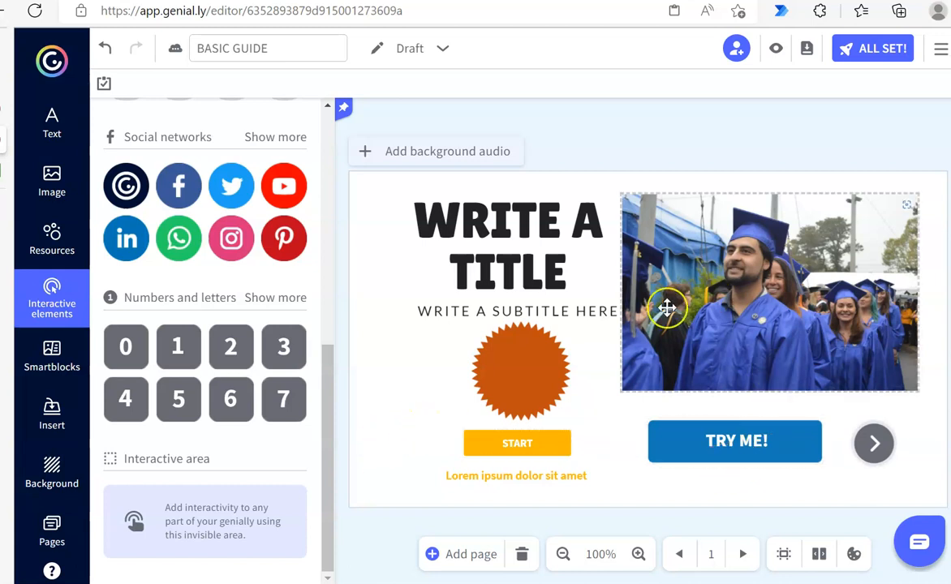
click(376, 436)
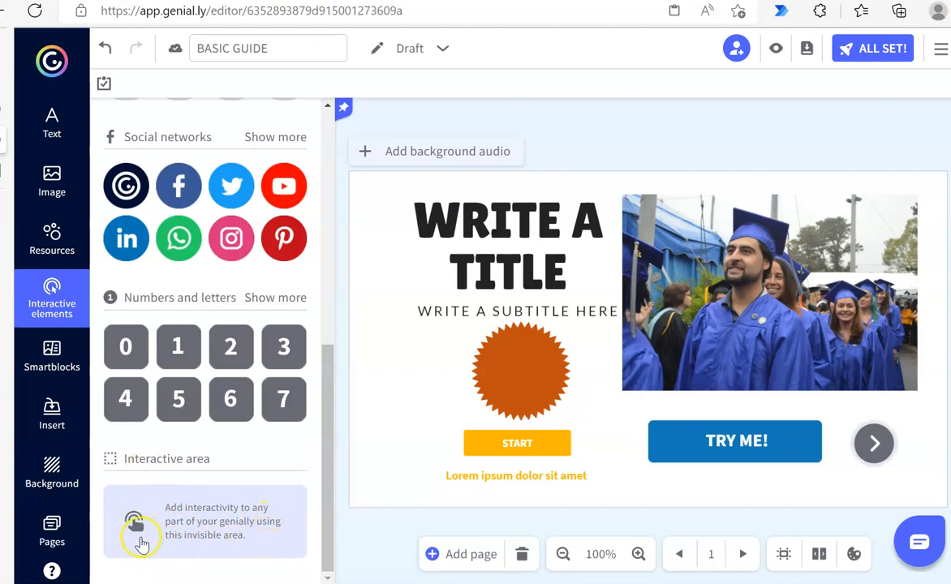
drag(142, 543, 675, 240)
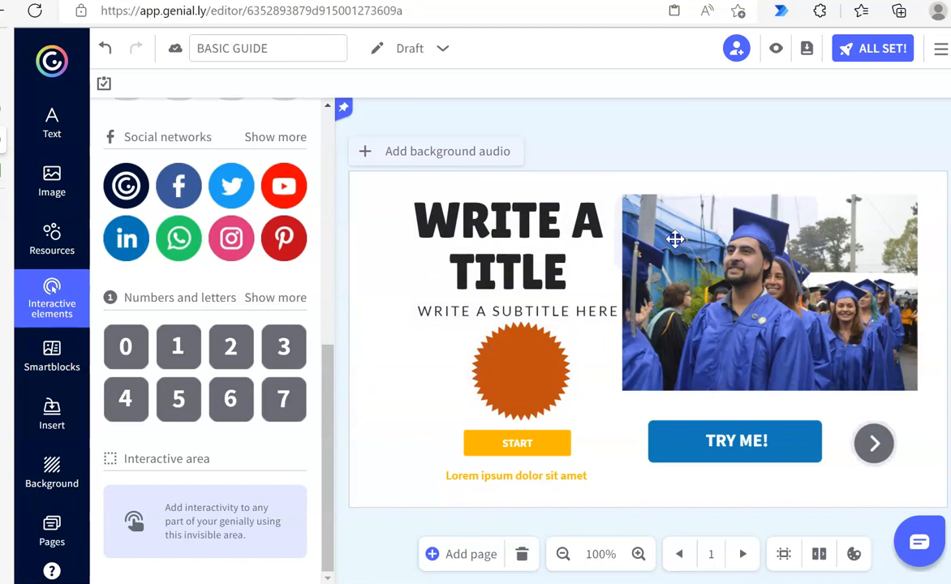
drag(676, 240, 472, 342)
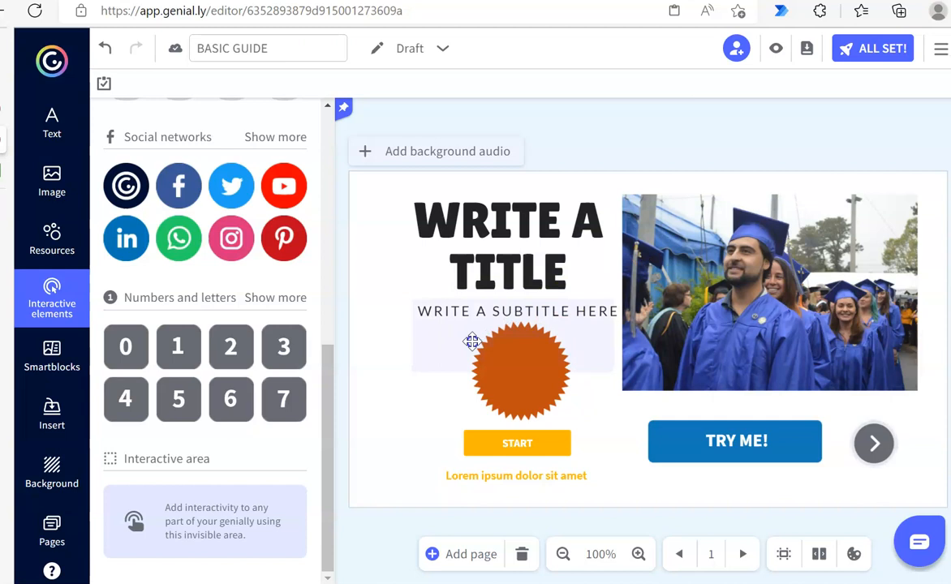
drag(471, 341, 747, 251)
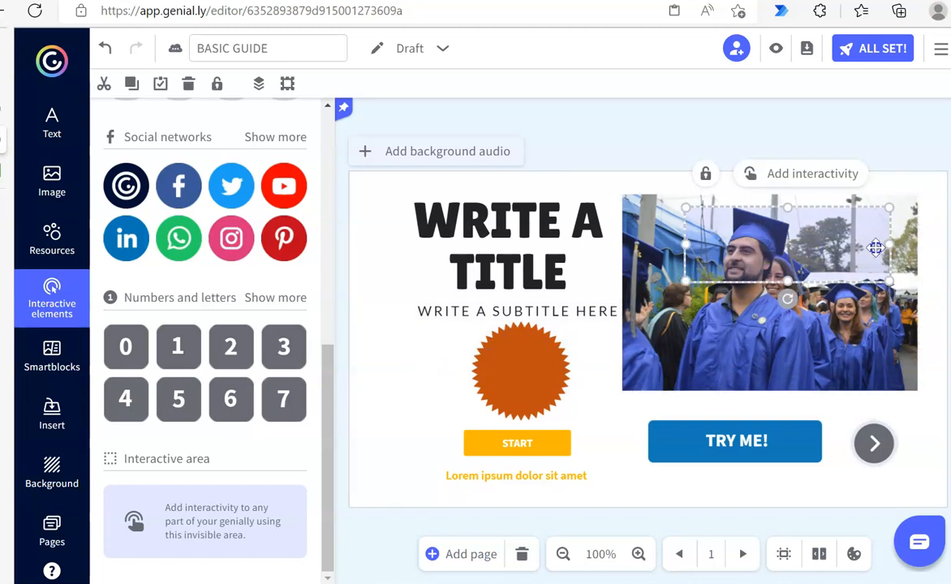
drag(890, 243, 748, 260)
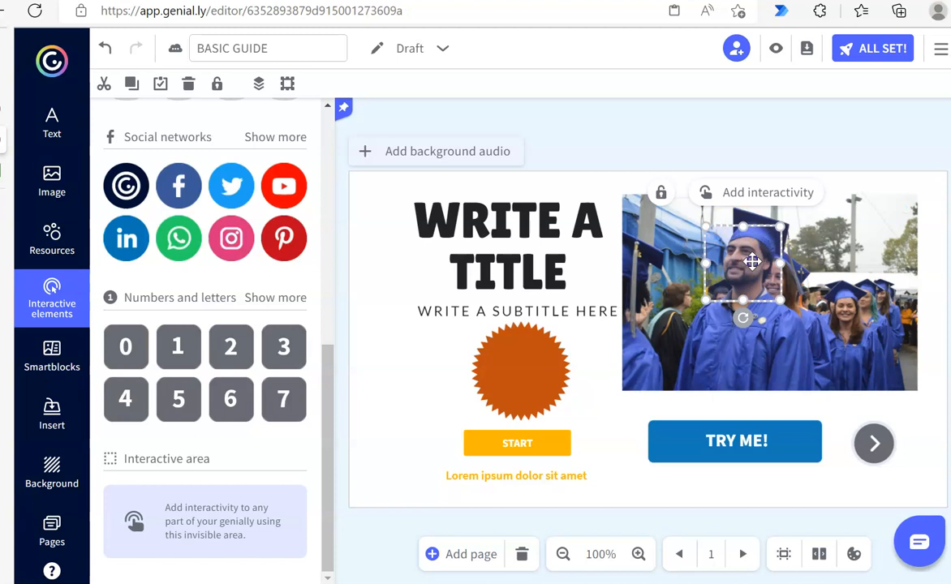
click(617, 503)
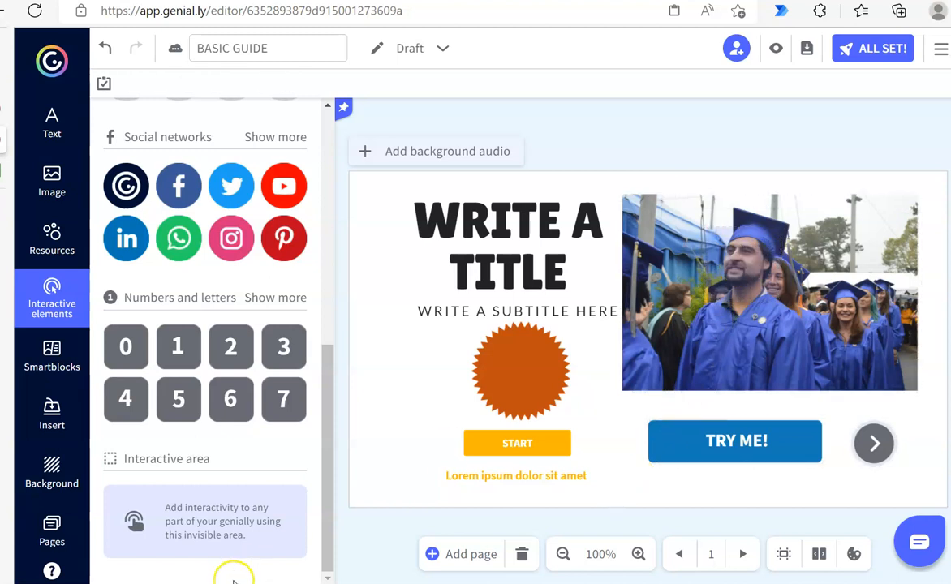
- Add a second invisible interactive area and fit it over the smiling woman on the photo's right side
click(812, 328)
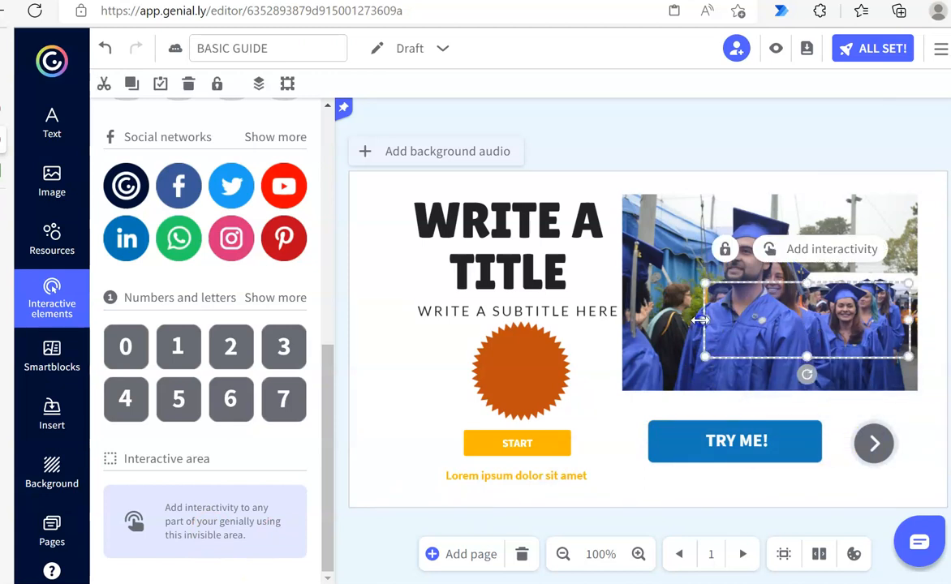
drag(703, 318, 851, 316)
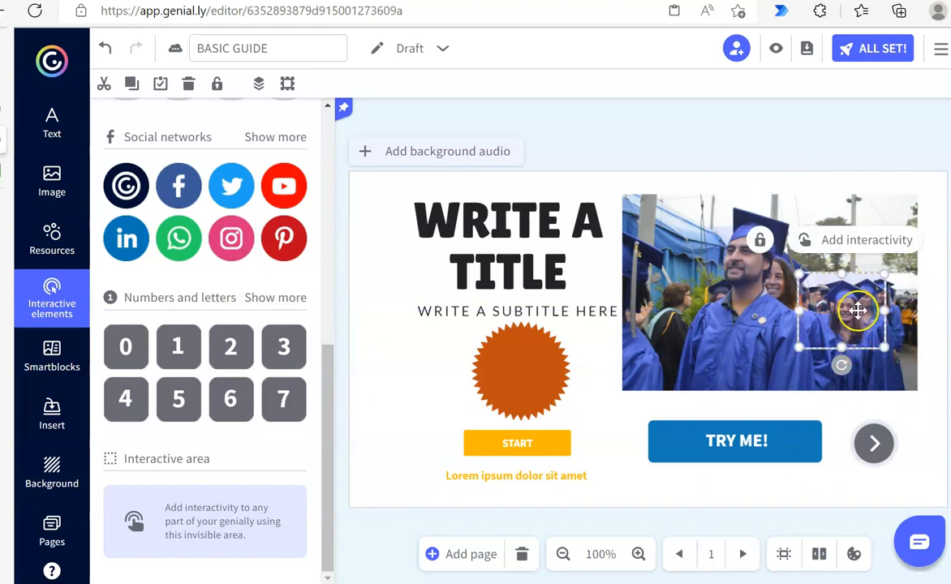
click(604, 483)
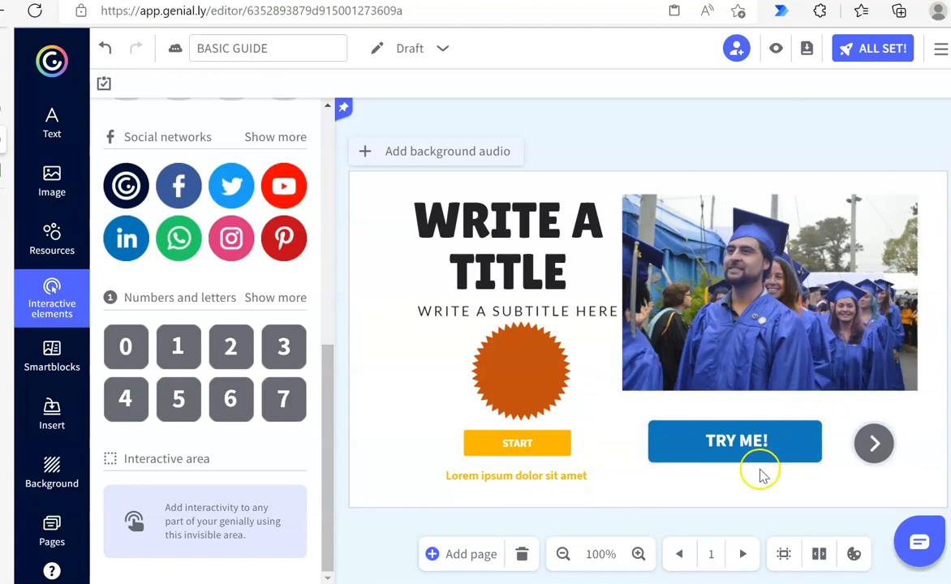
- Select the interactive area over the man's face and the title text to view their interactivity options
click(732, 460)
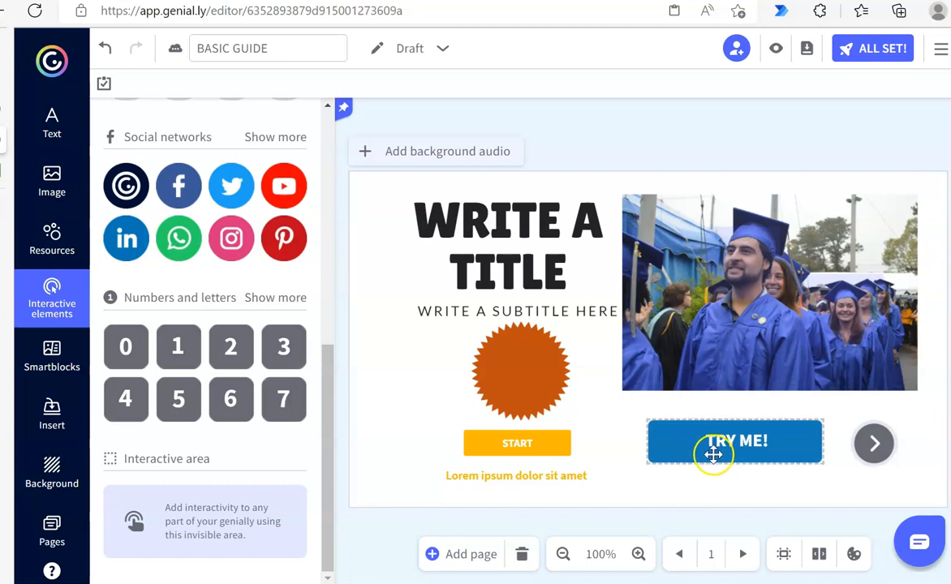
click(617, 285)
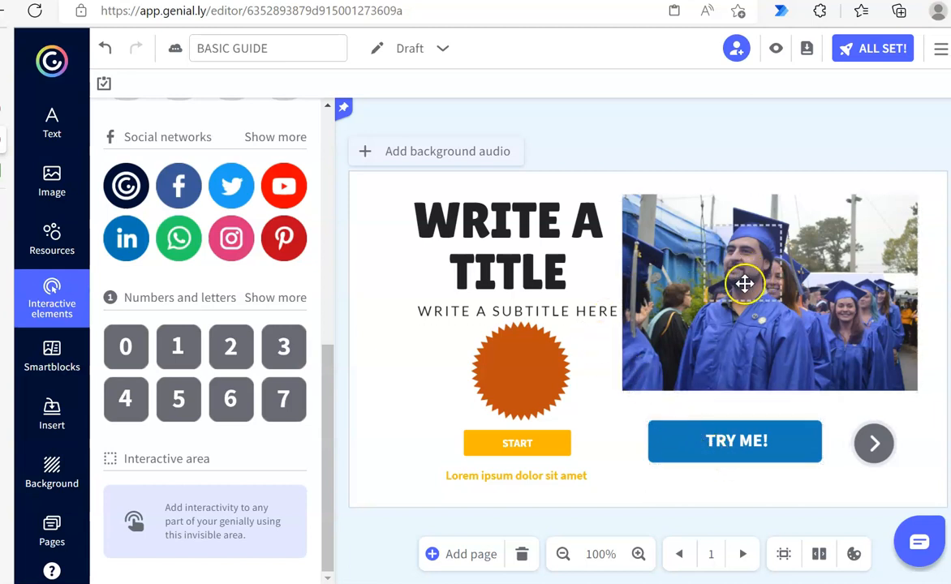
click(749, 272)
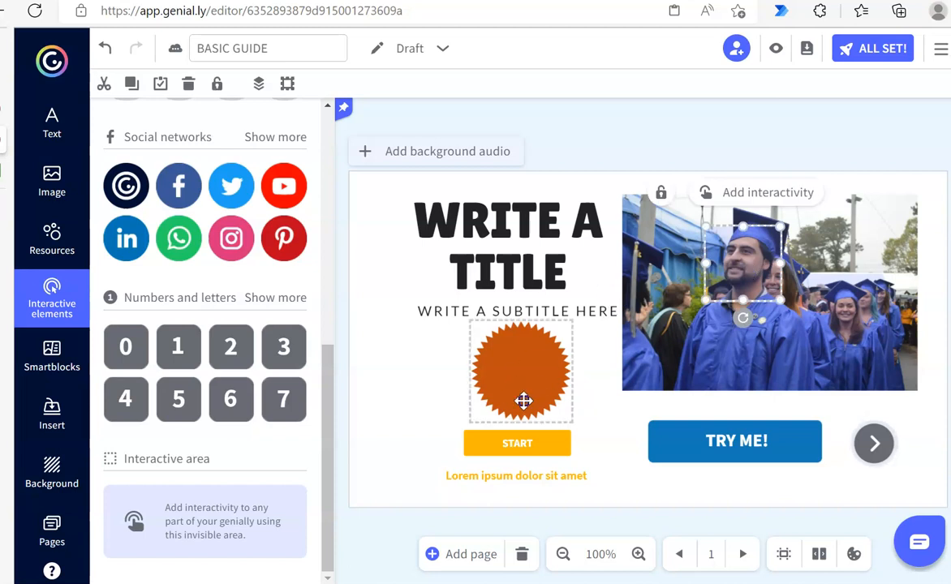
click(376, 424)
click(499, 242)
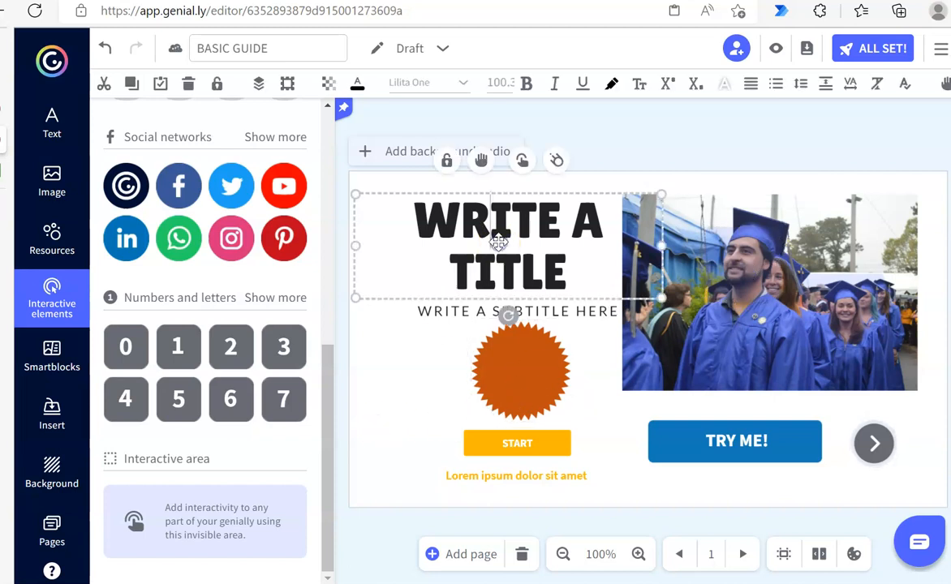
- Narrow the title's text box so that it ends at the left edge of the graduation photo
click(492, 250)
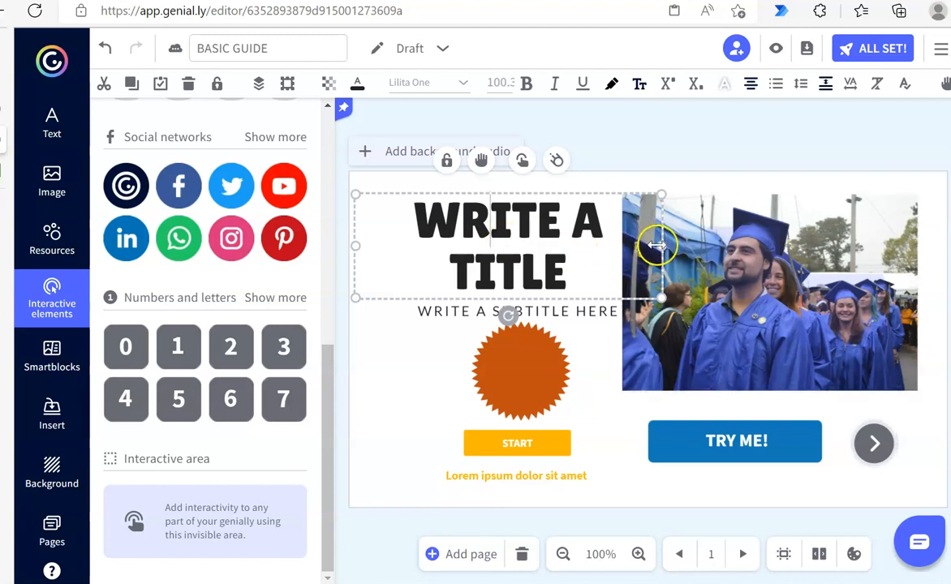
drag(663, 245, 620, 254)
click(449, 203)
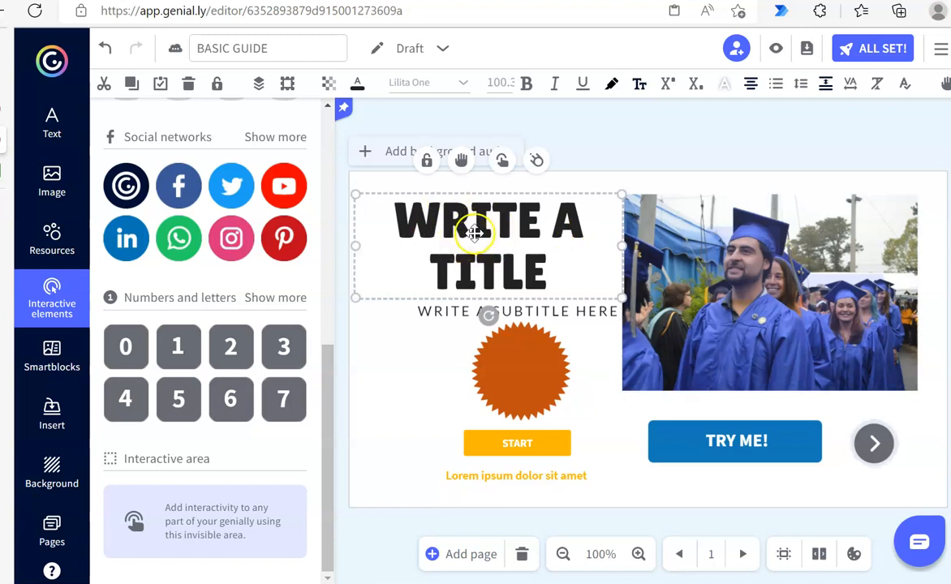
- Add a tooltip interaction to the title with the text "This is a pop up!" and a grinning emoji on the line below
click(502, 162)
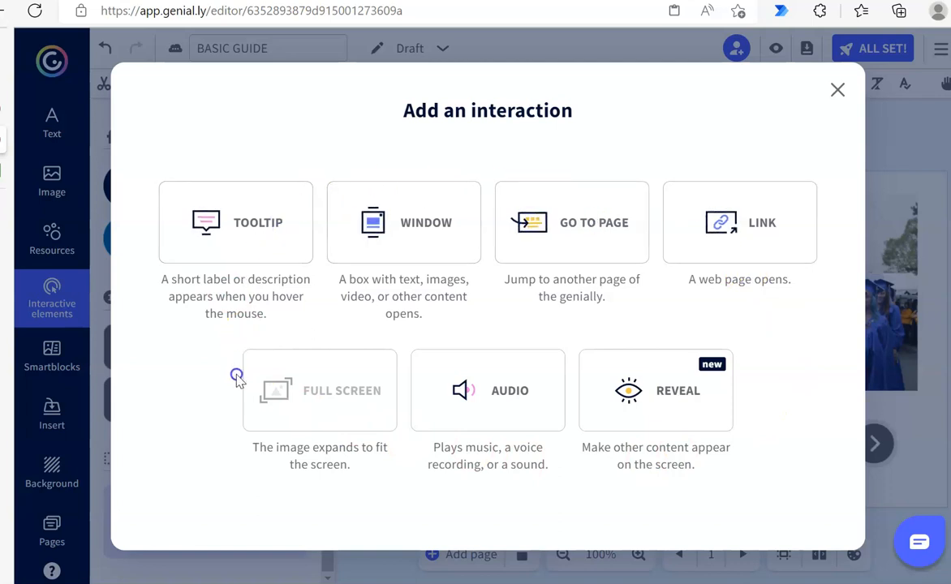
click(264, 224)
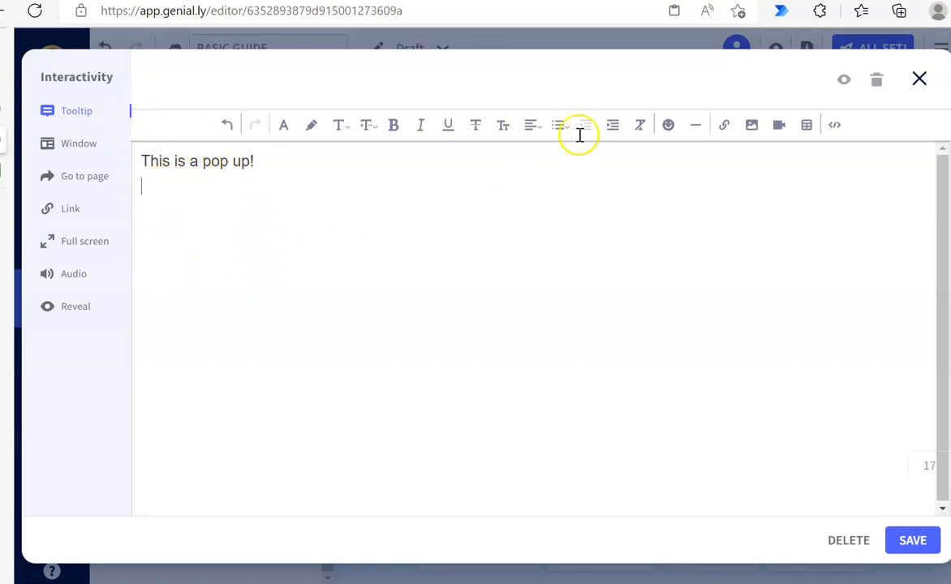
click(671, 127)
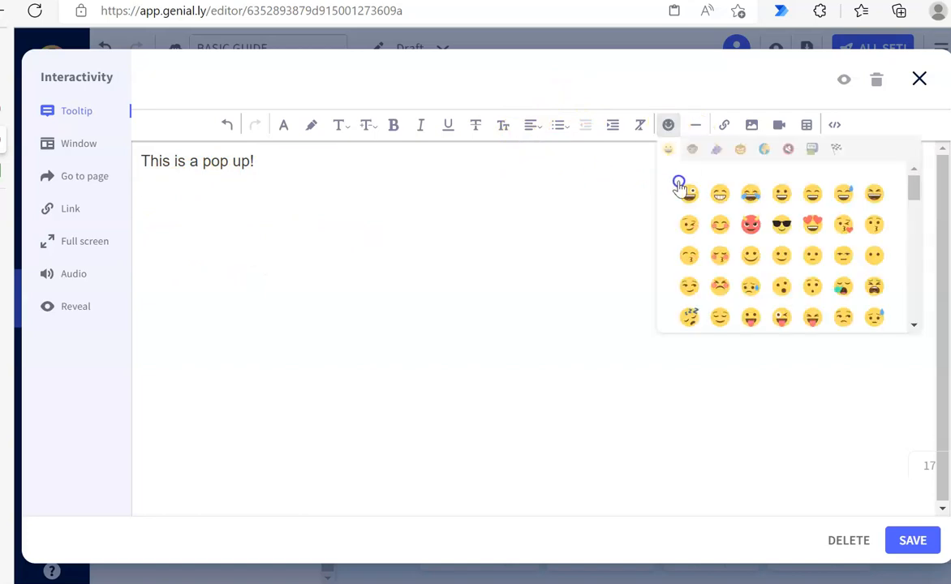
click(687, 196)
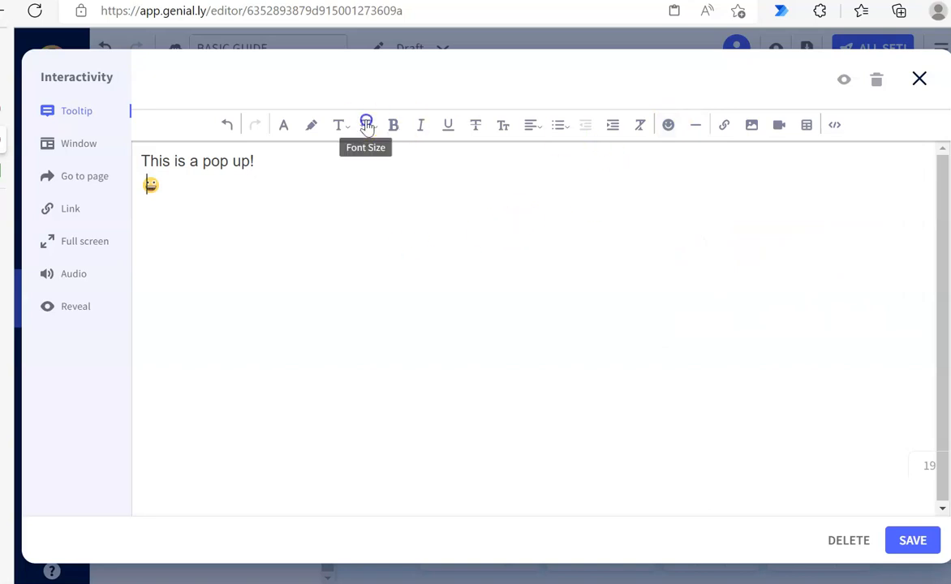
- Make the tooltip text "This is a pop up!" bold and save the title's tooltip
drag(257, 161, 138, 167)
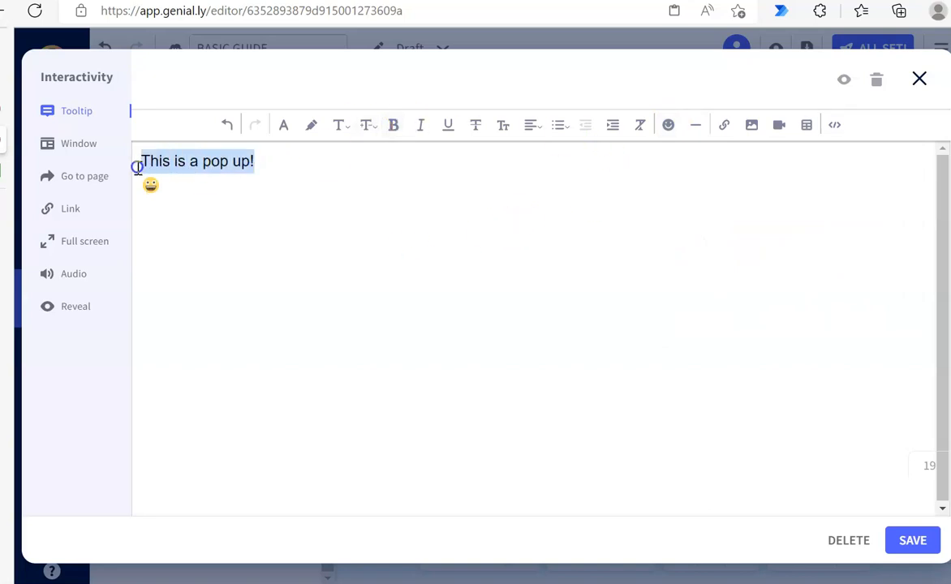
click(392, 128)
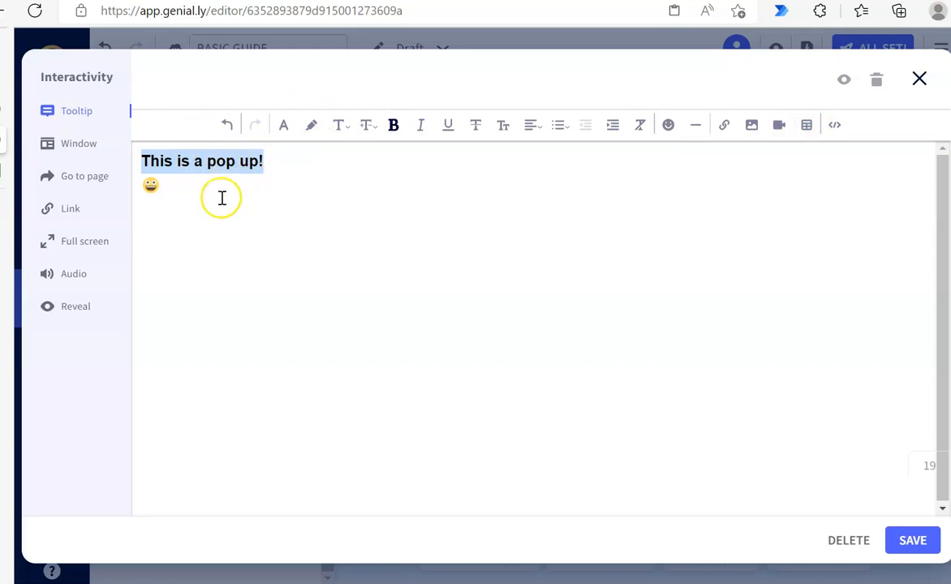
click(215, 276)
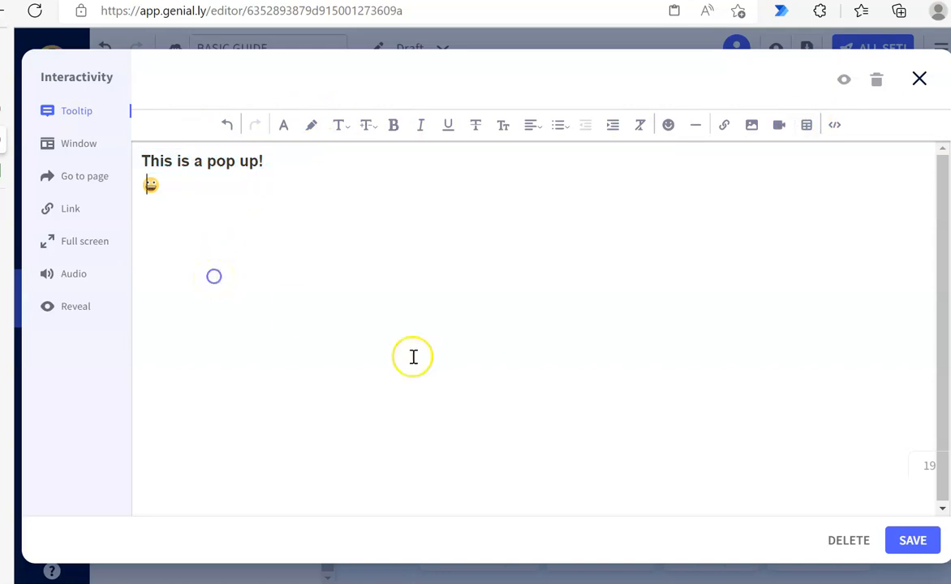
click(912, 540)
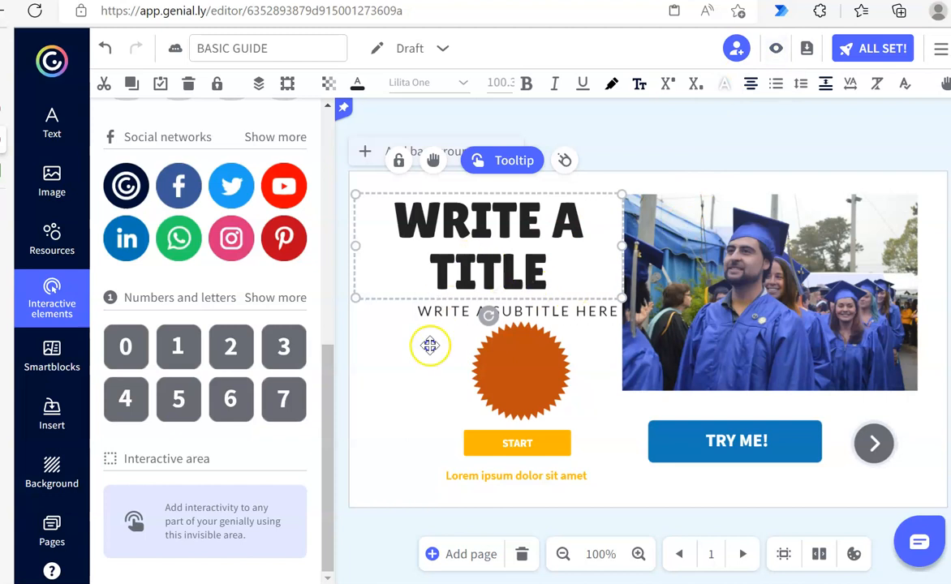
click(374, 387)
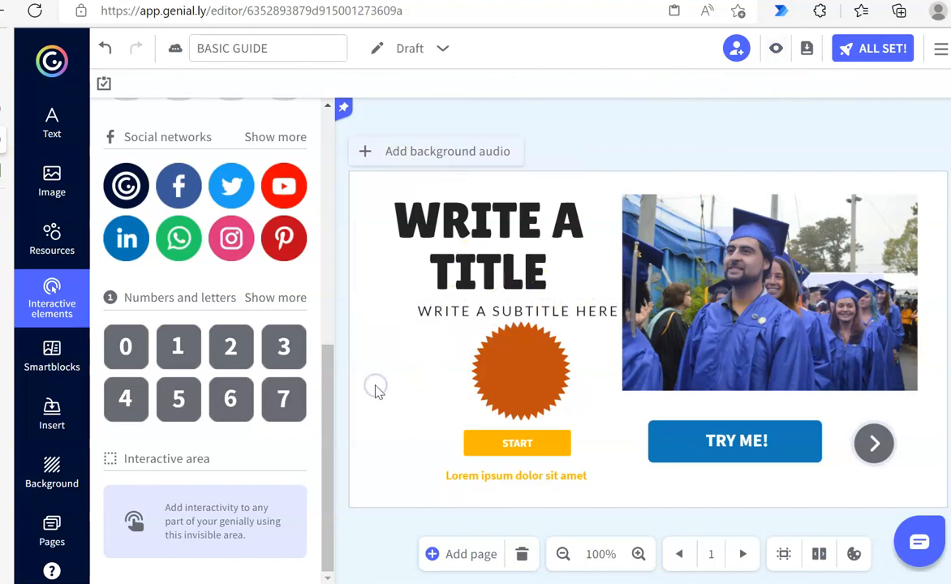
- Check the title's Tooltip interactivity, test its pop-up in the page preview, and return to editing
click(487, 219)
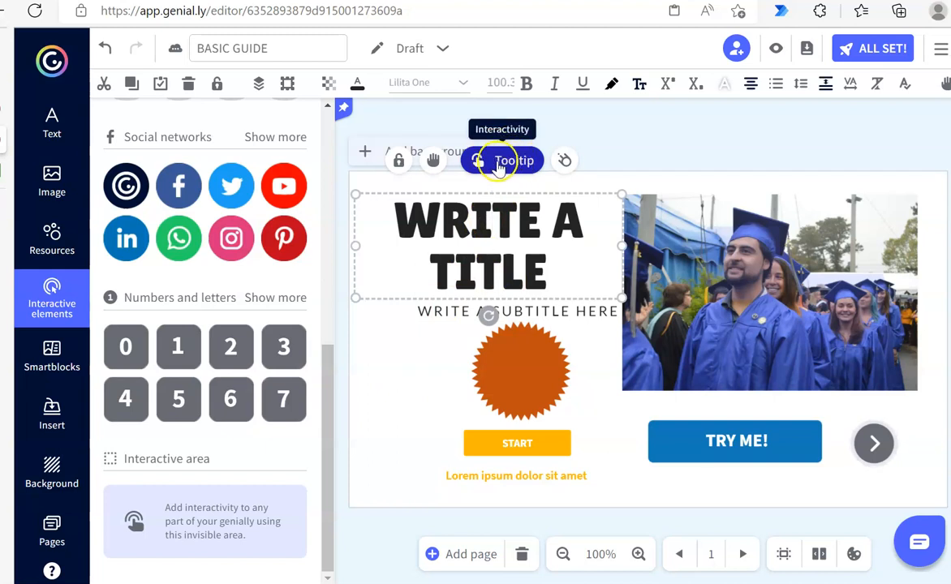
click(774, 51)
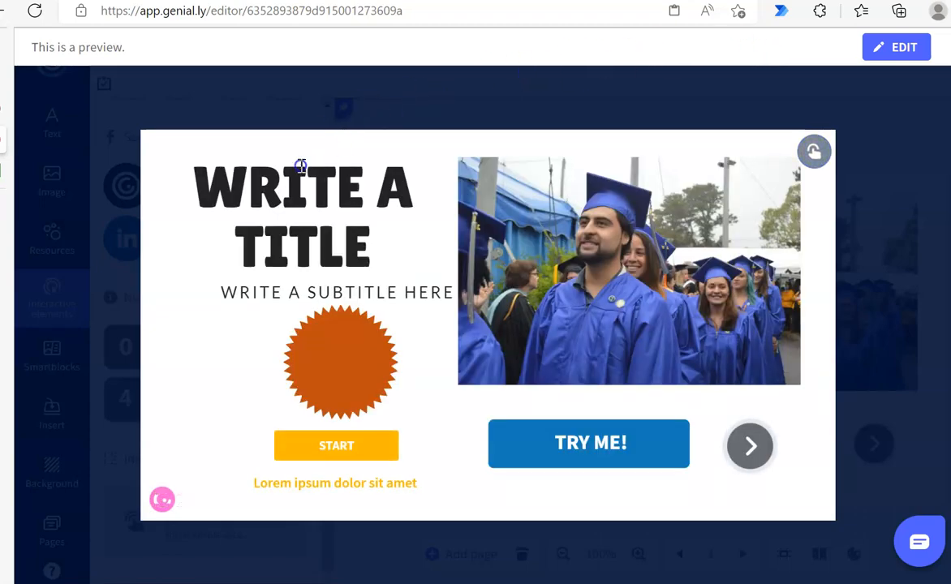
mouse_move(282, 223)
click(374, 172)
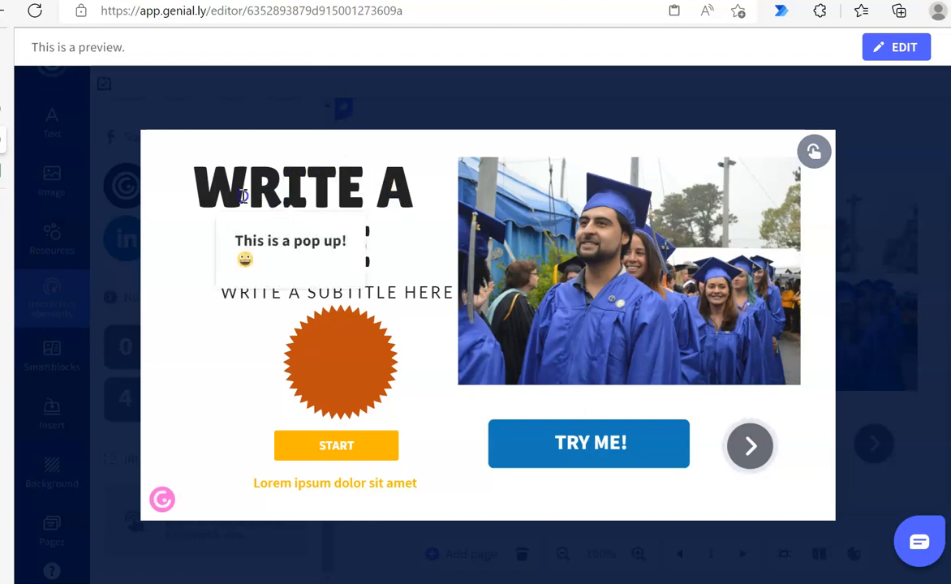
click(278, 275)
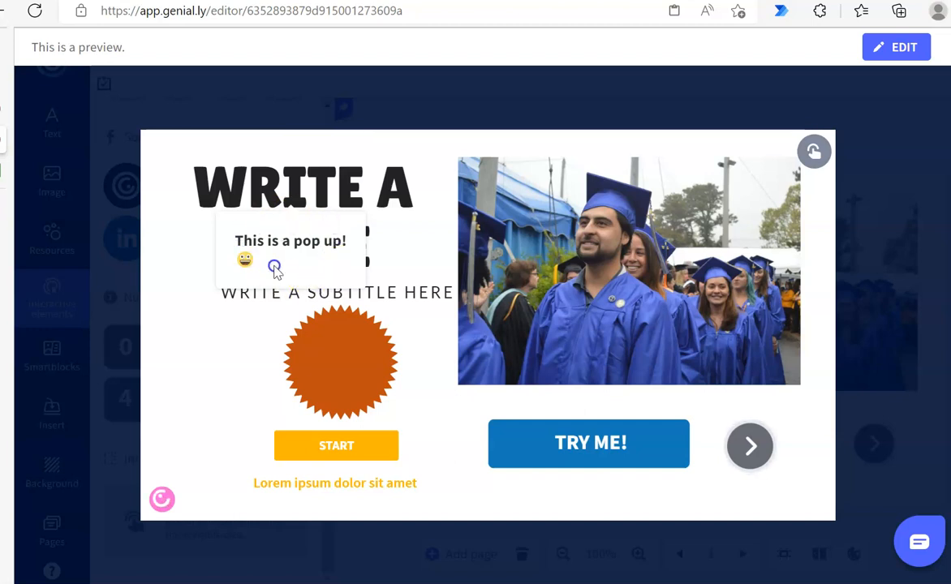
click(900, 48)
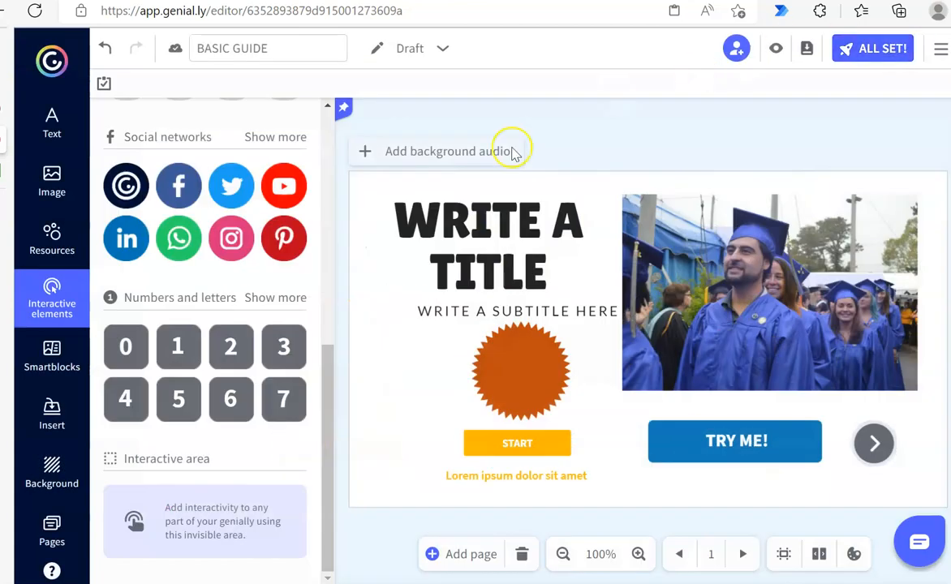
- Shift the subtitle left to centre it under the title and add a window interaction with the text "Here is a window."
mouse_move(418, 311)
mouse_down()
mouse_move(397, 310)
mouse_move(420, 318)
mouse_move(409, 316)
mouse_up()
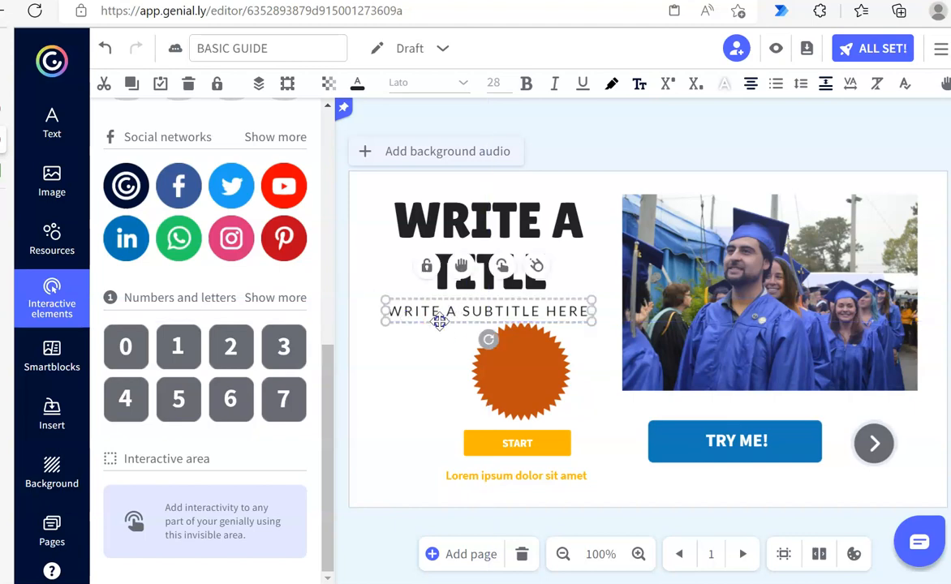
click(503, 266)
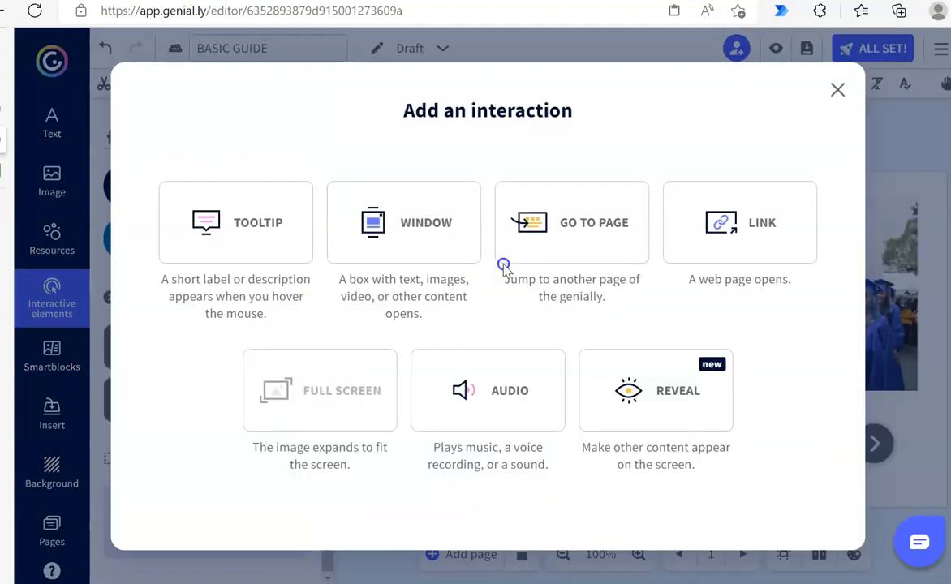
click(417, 219)
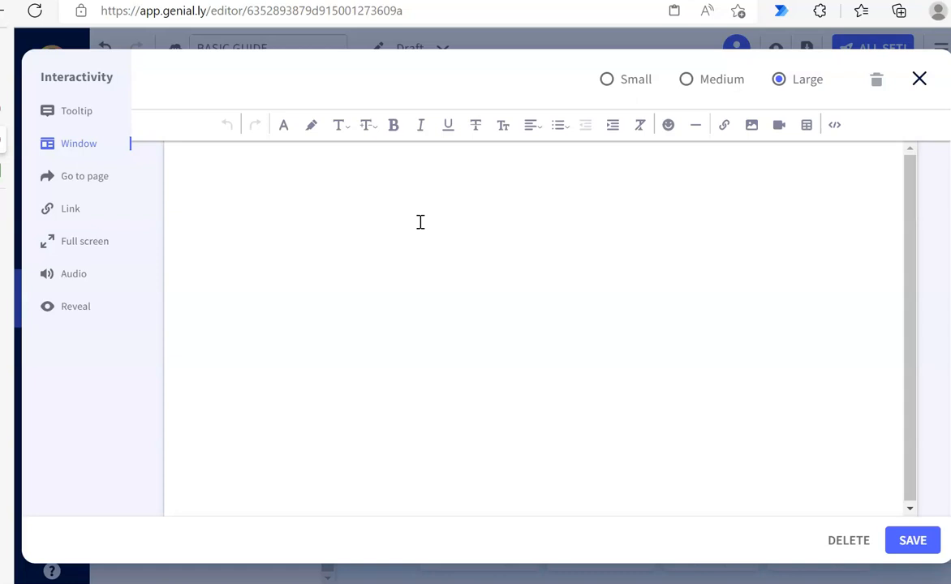
click(397, 126)
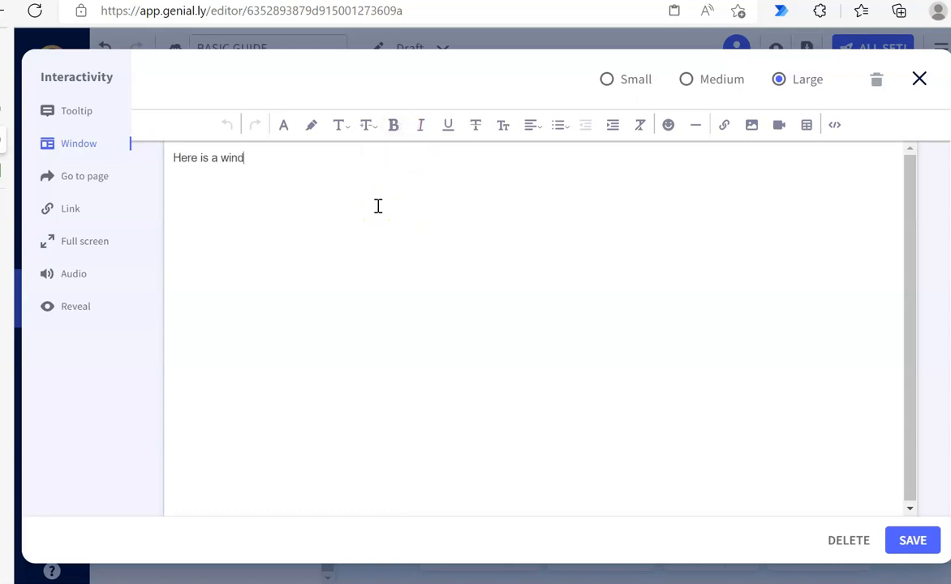
click(388, 180)
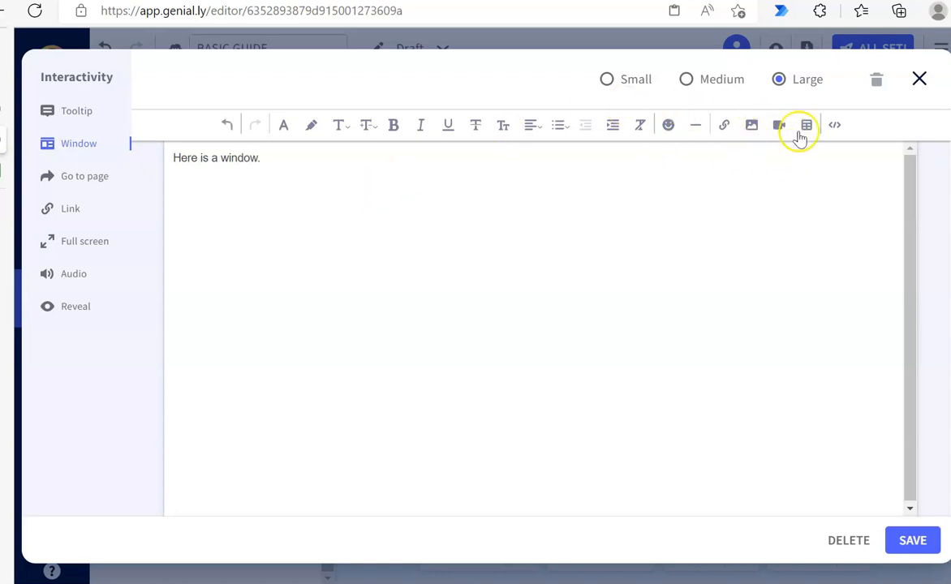
- Compare the small, medium and large sizes for the subtitle's window, set it to Medium, and save it
click(610, 80)
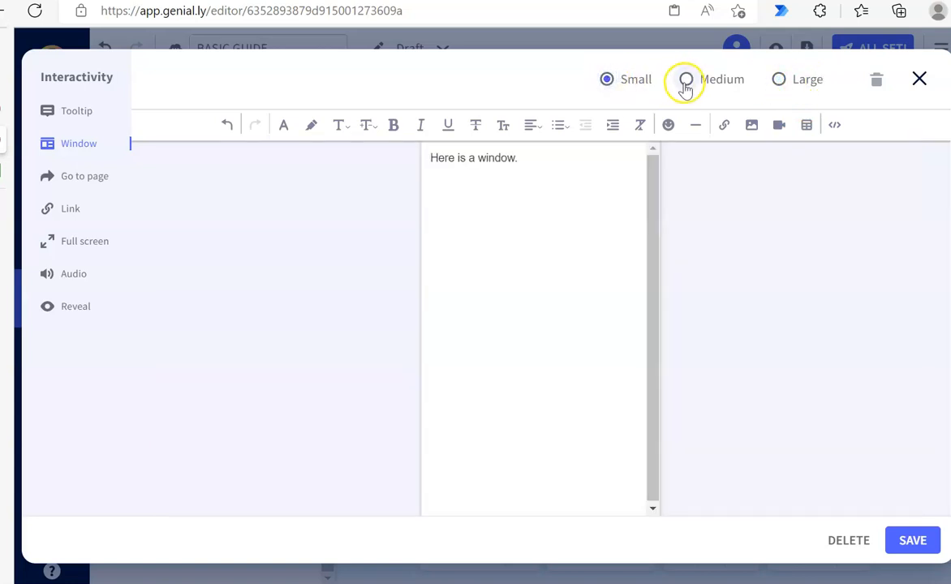
click(684, 85)
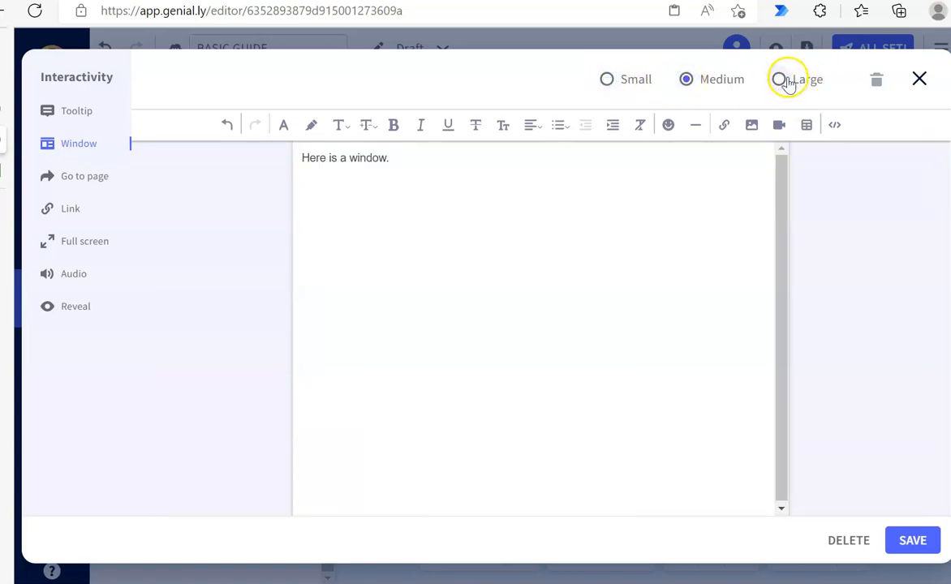
click(784, 81)
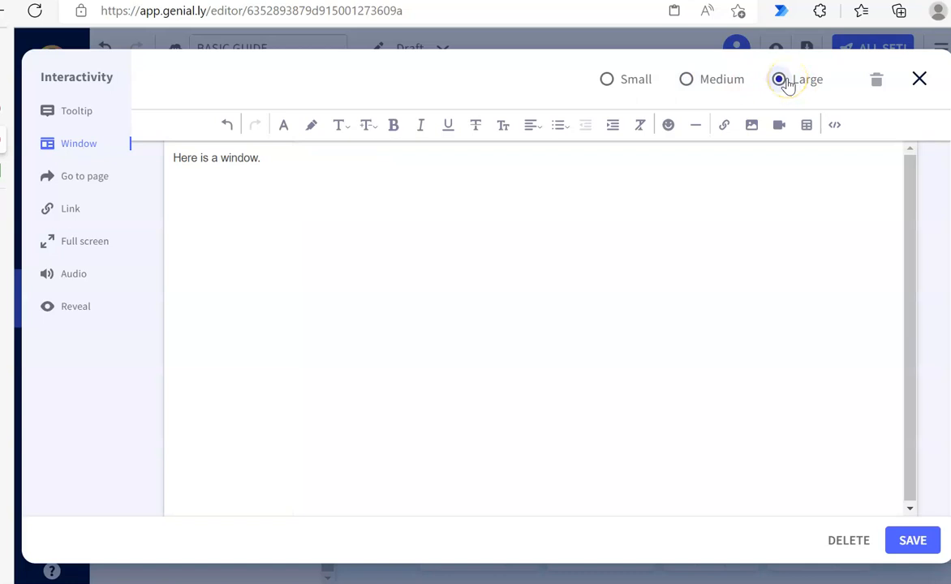
click(687, 81)
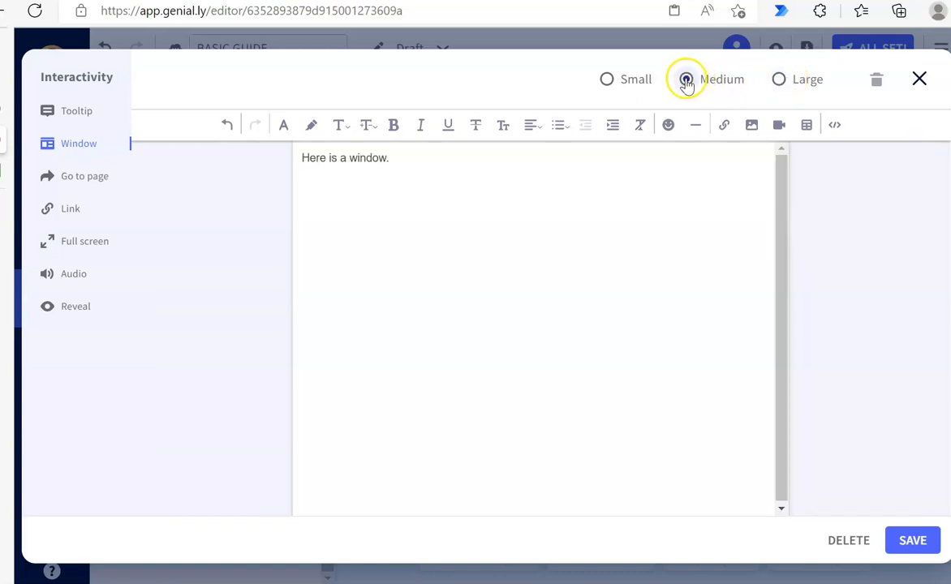
click(907, 542)
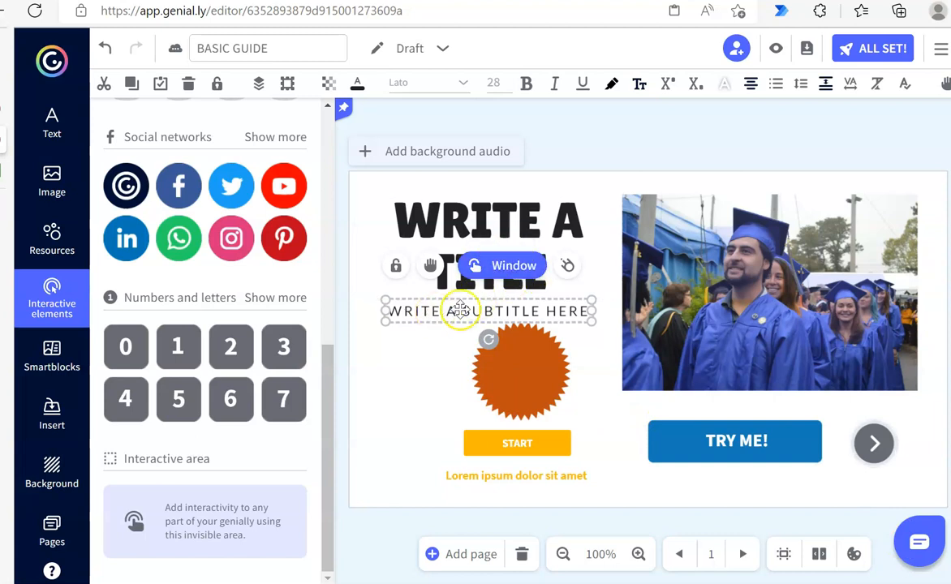
click(410, 364)
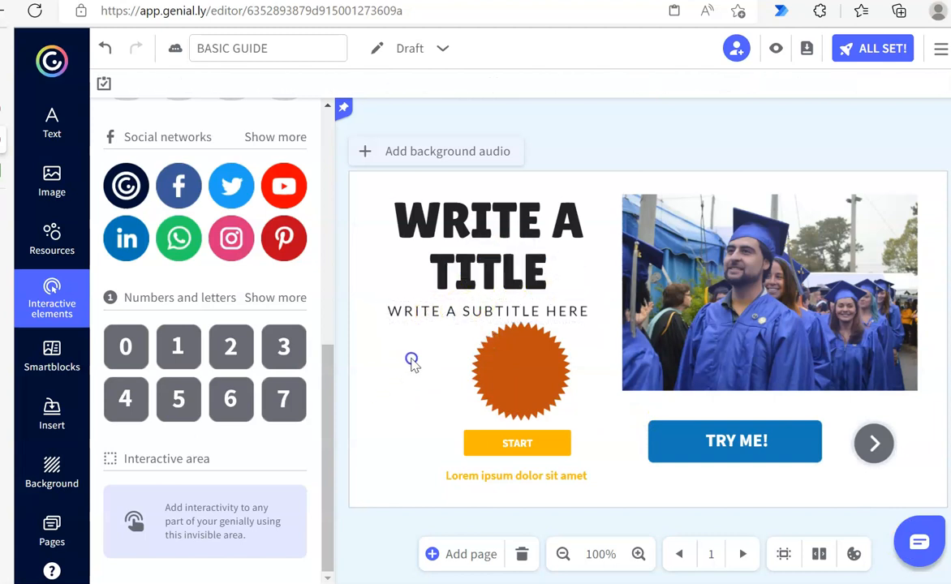
- Preview the page to test the subtitle's window and show the interactive elements, and return to editing
click(452, 309)
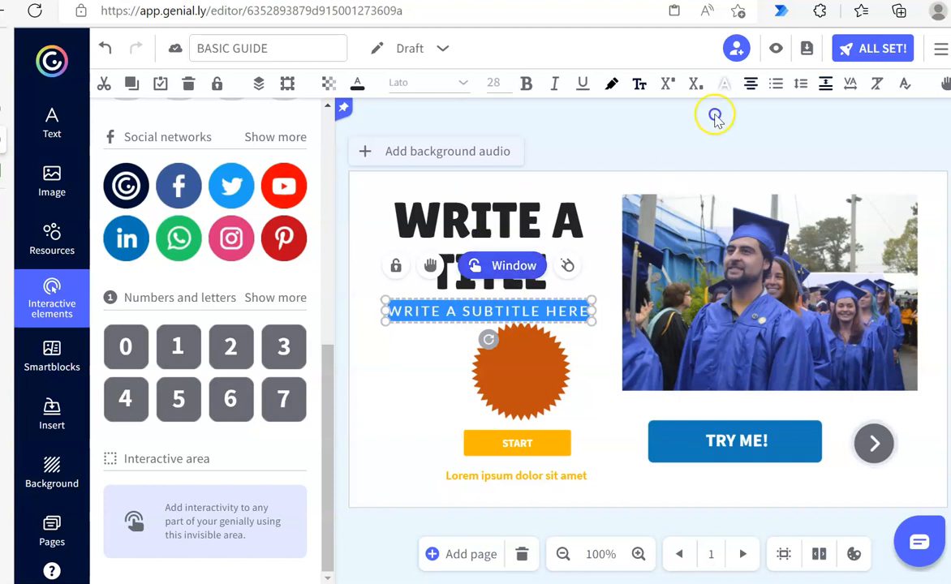
click(776, 50)
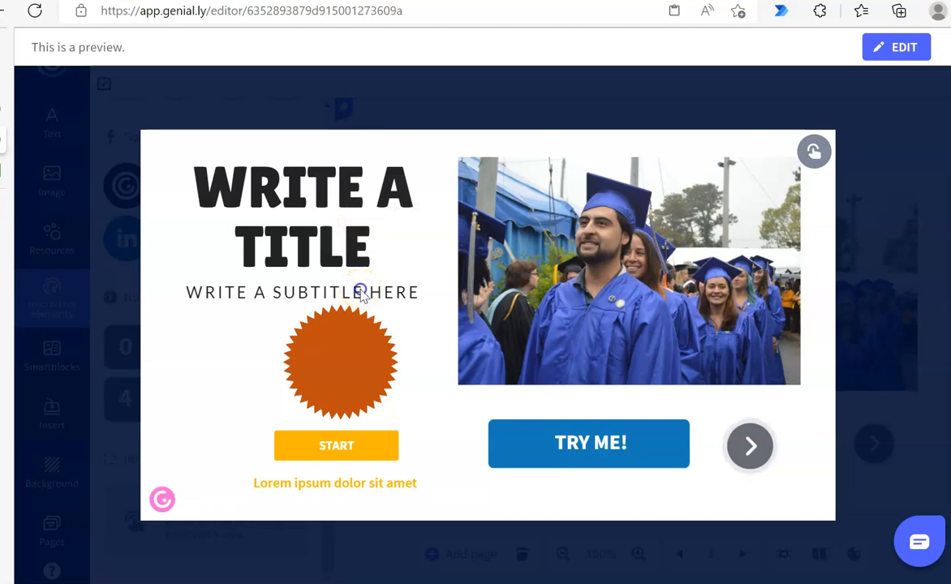
click(362, 293)
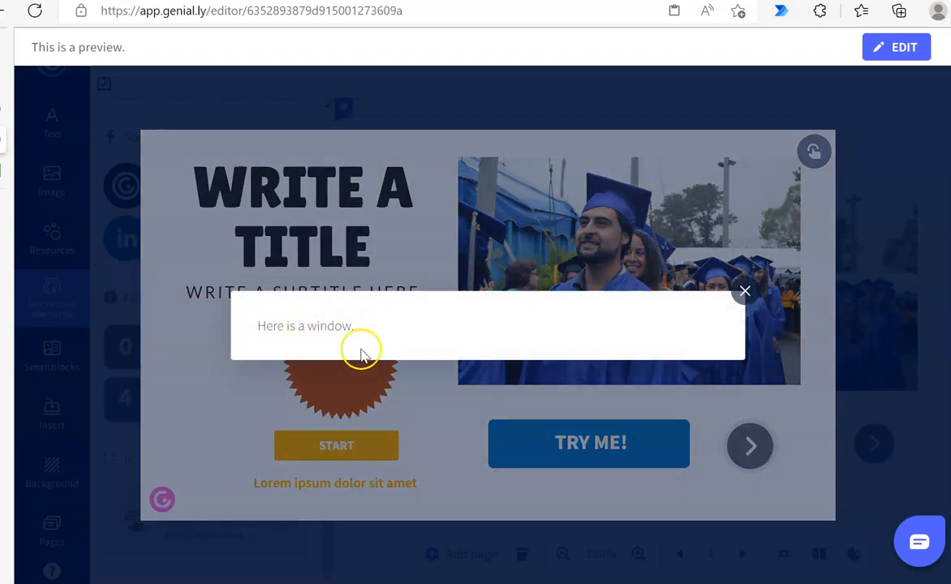
click(195, 417)
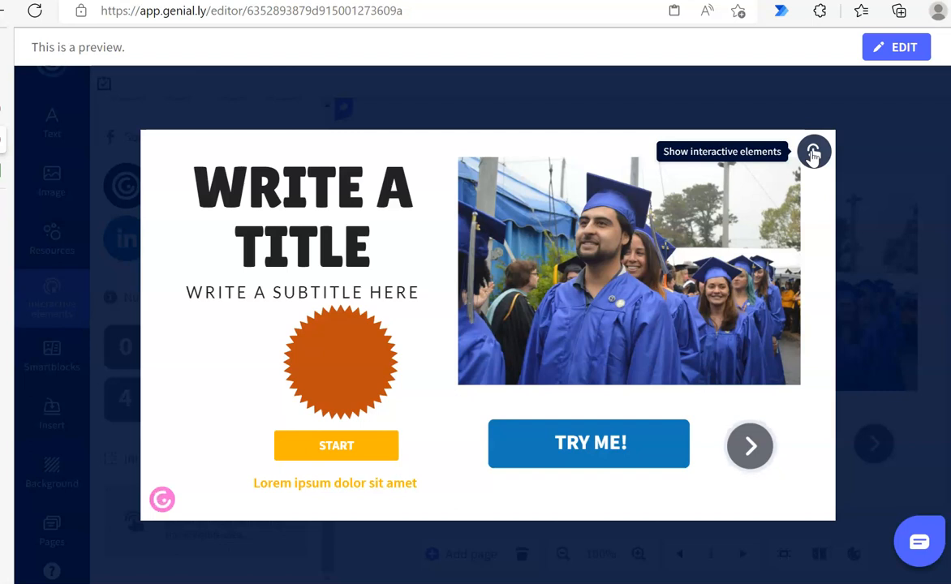
click(813, 154)
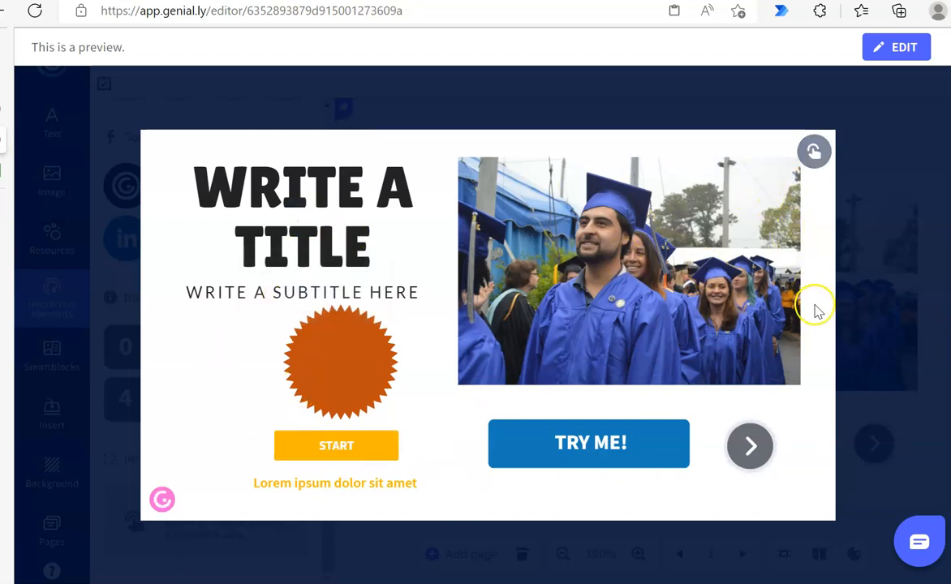
click(892, 64)
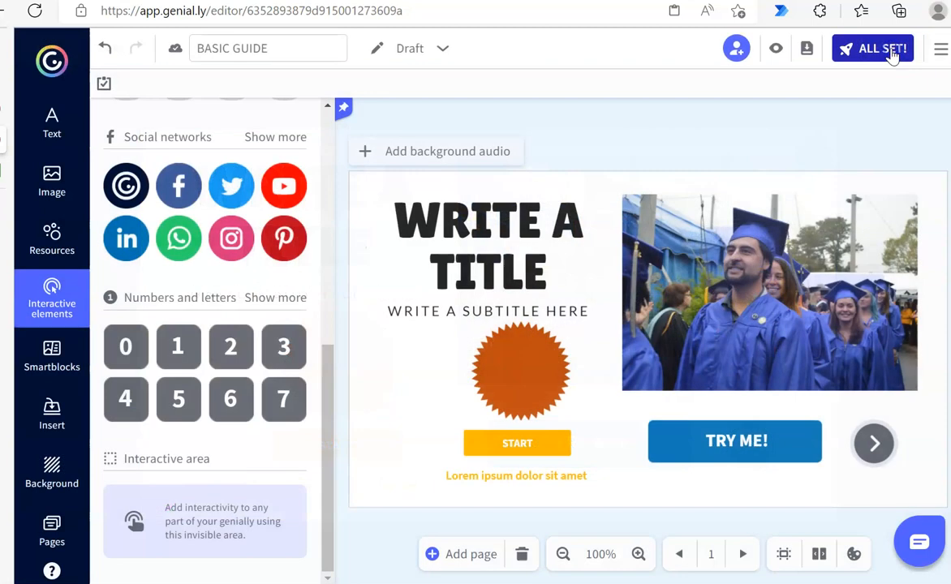
- Shift the orange starburst left to centre it under the subtitle and add a go-to-page interaction to page 2, Index
drag(527, 388, 495, 389)
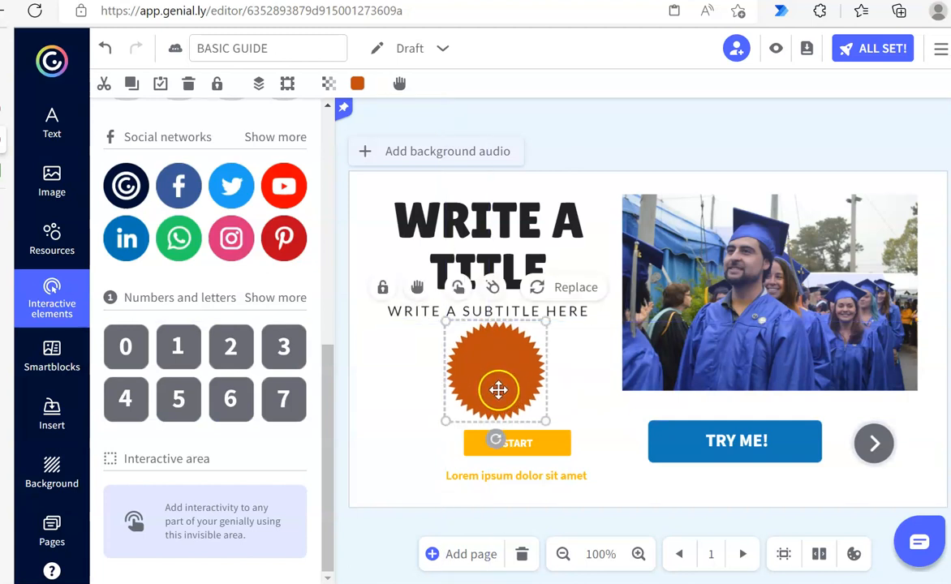
click(460, 289)
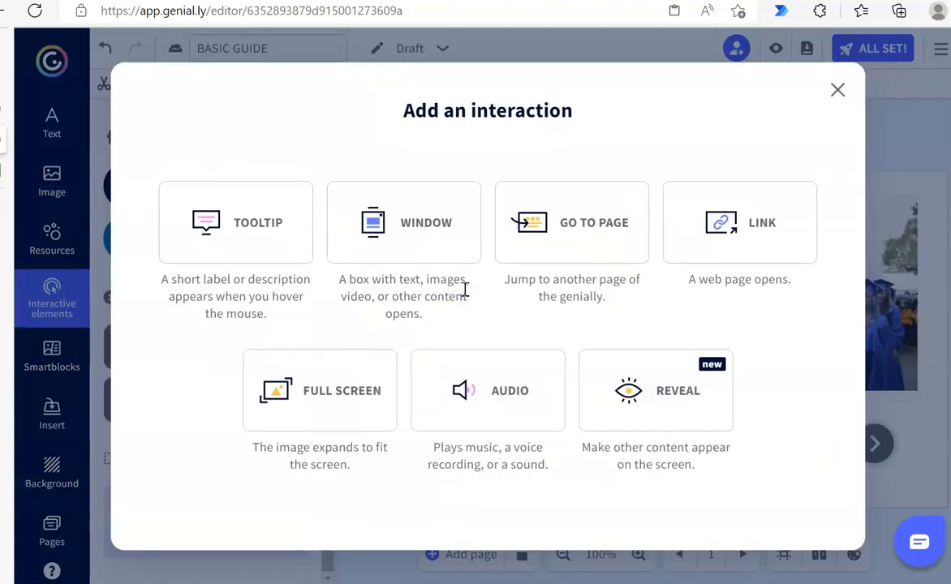
click(596, 222)
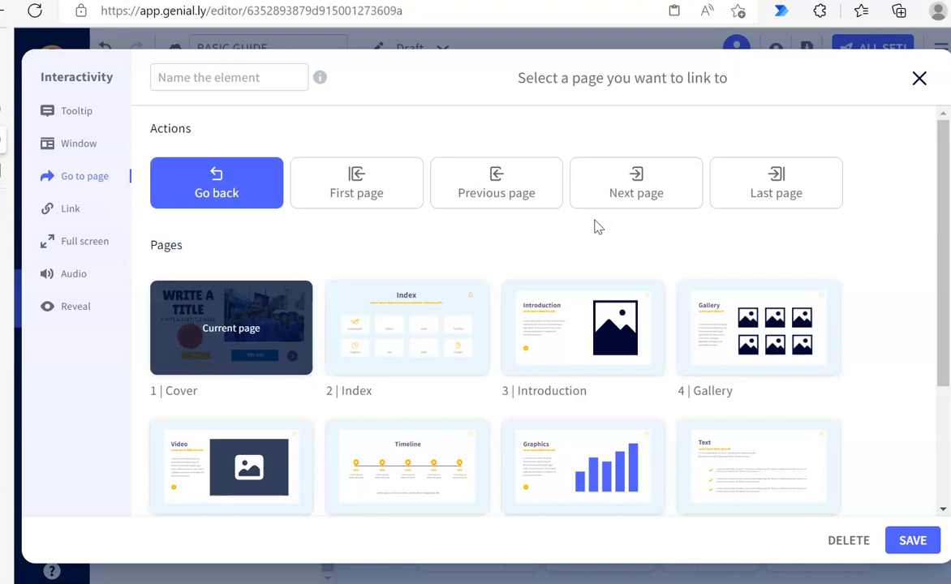
click(411, 335)
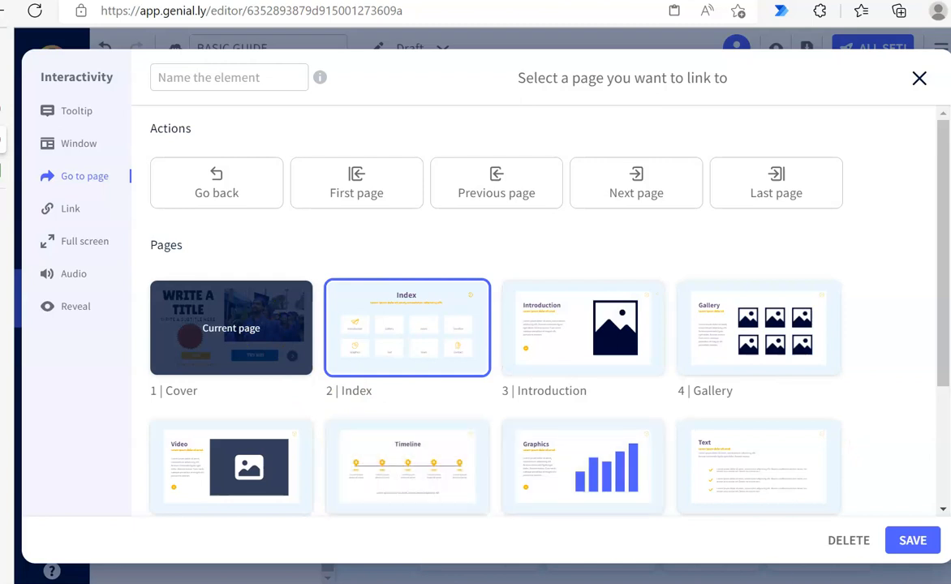
click(915, 539)
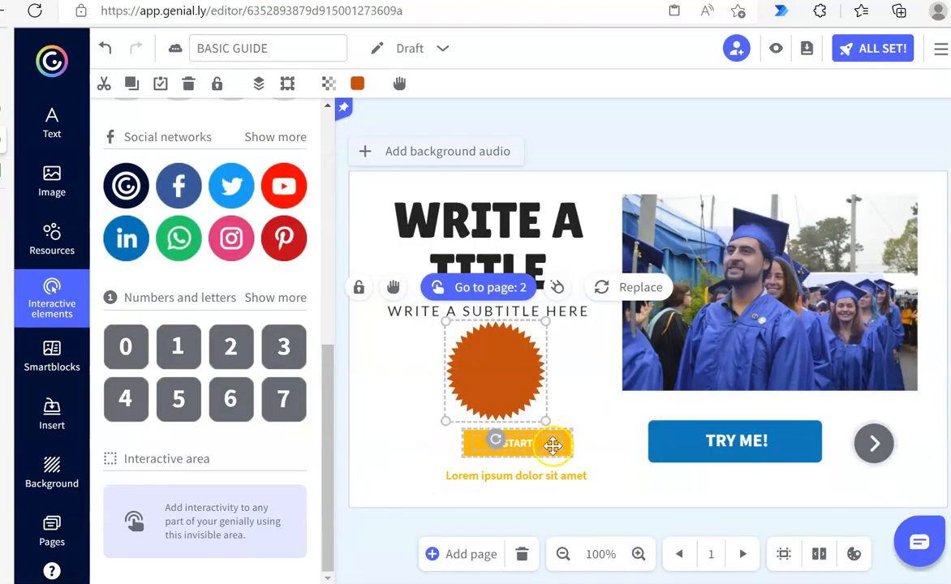
click(617, 486)
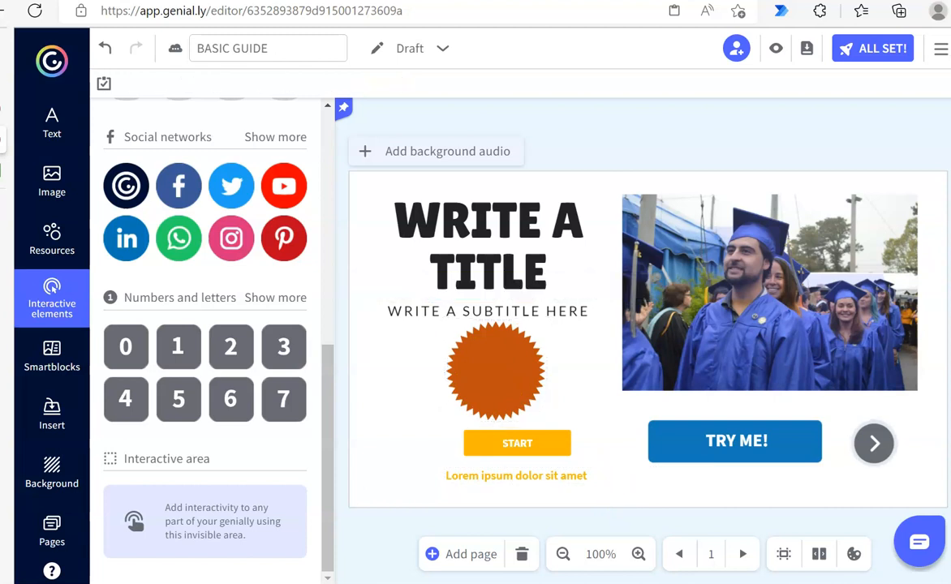
- Preview the page to test the starburst's link to the Index page, and return to editing
click(777, 48)
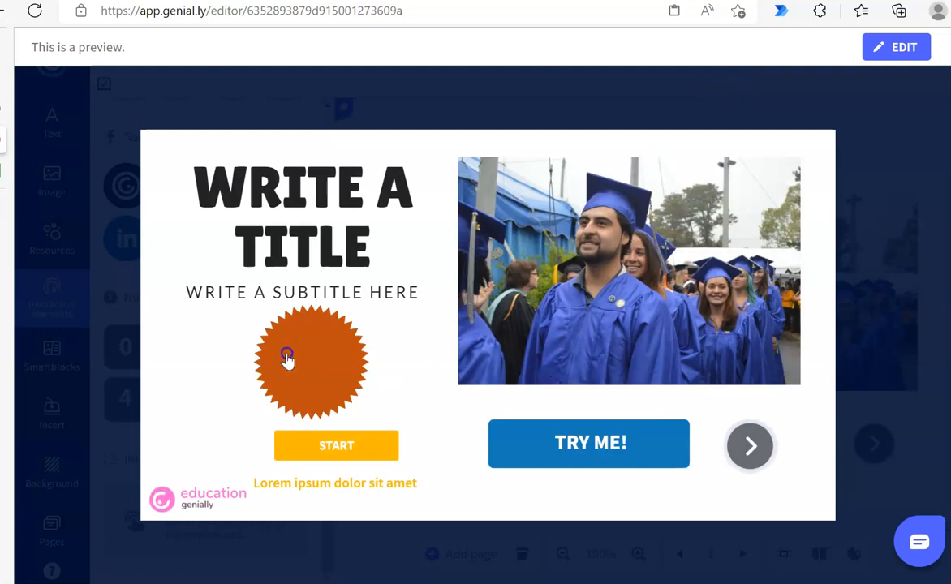
click(285, 357)
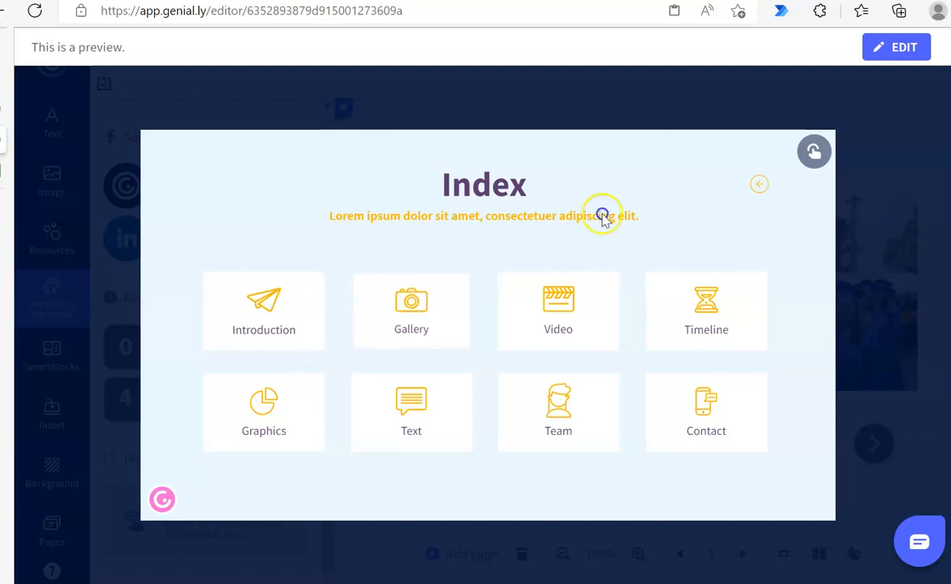
click(905, 48)
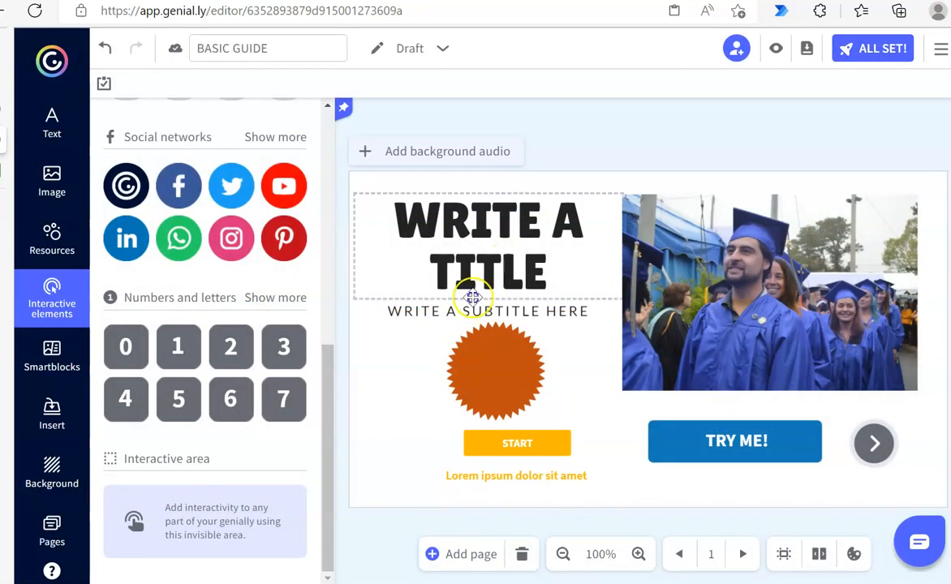
- Shift the START button left under the starburst and change its interaction to a window with the text "now I am a window!"
click(398, 452)
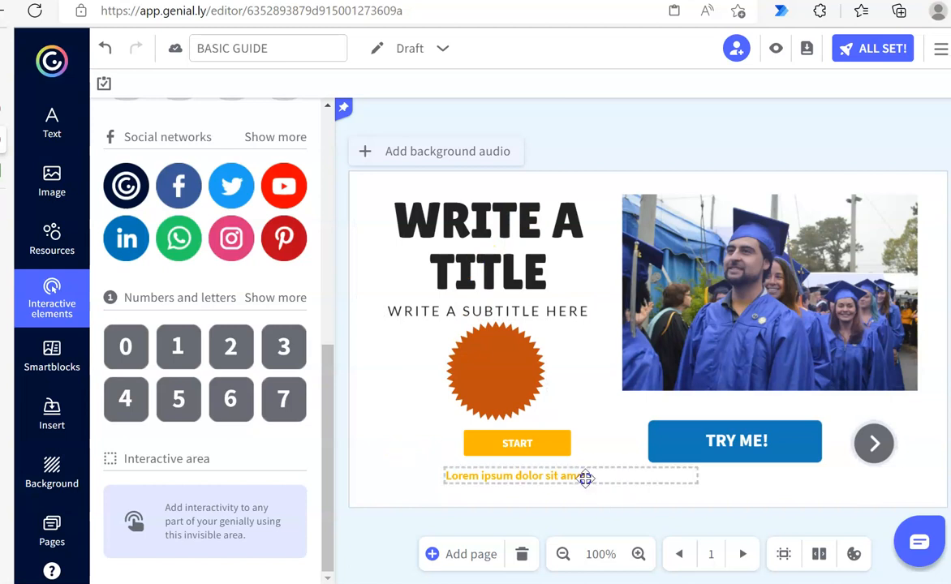
drag(548, 446, 545, 451)
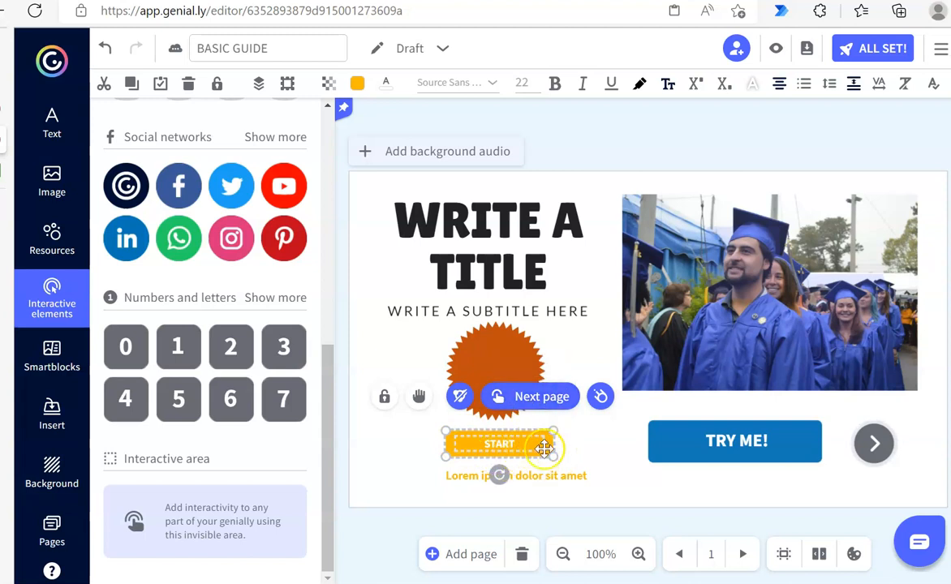
click(552, 406)
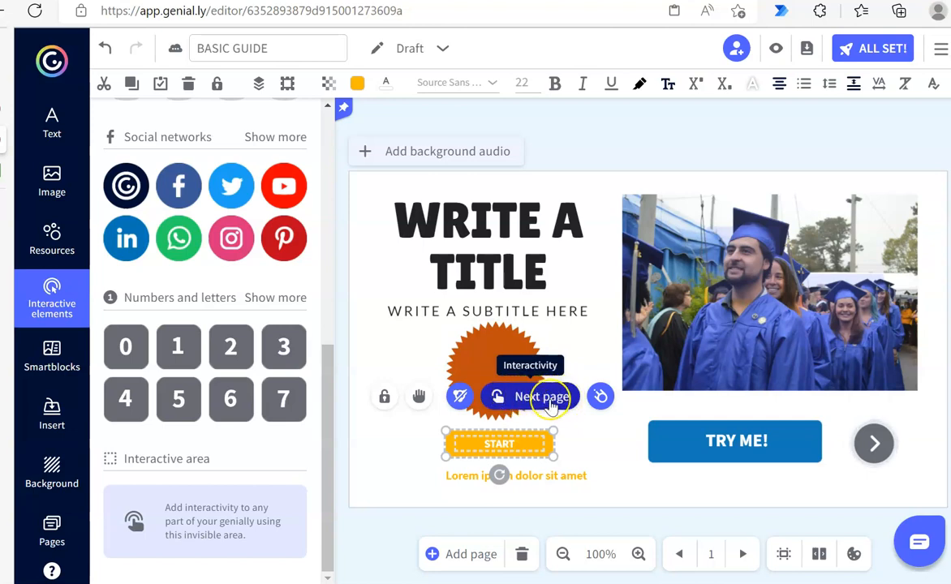
click(551, 406)
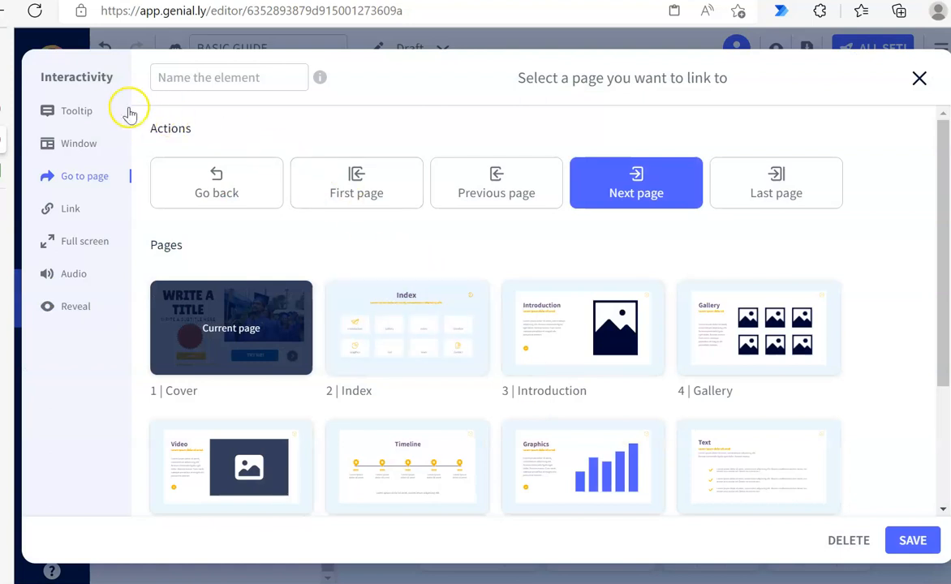
click(71, 145)
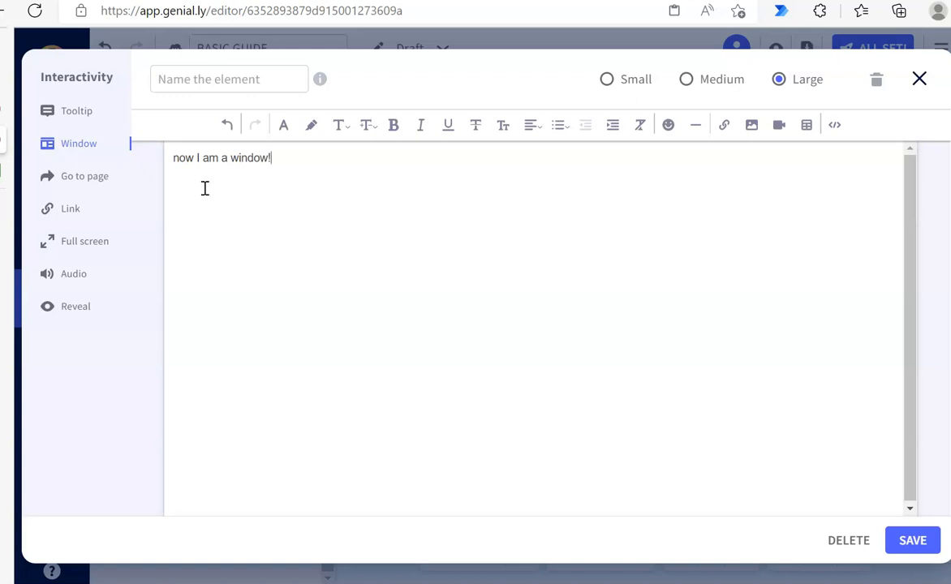
click(913, 540)
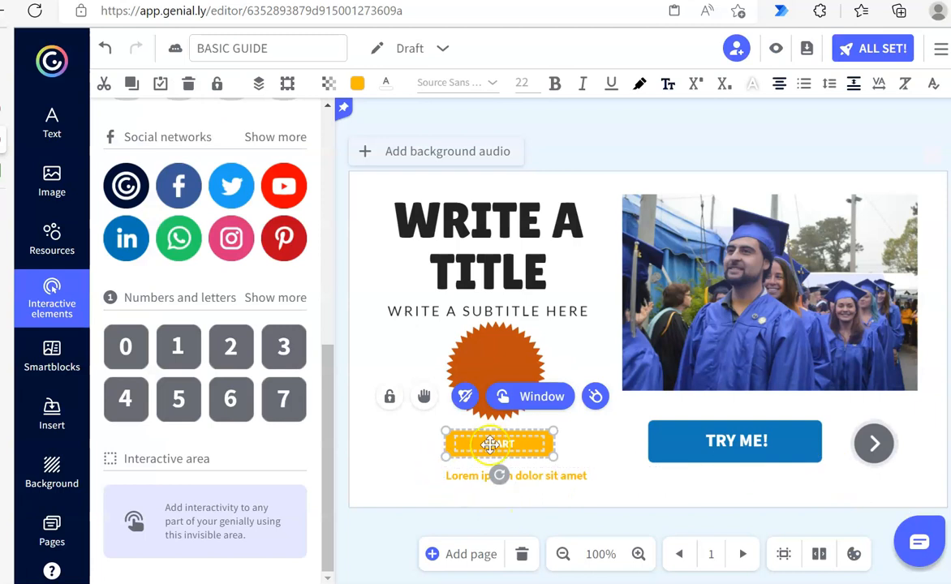
click(410, 466)
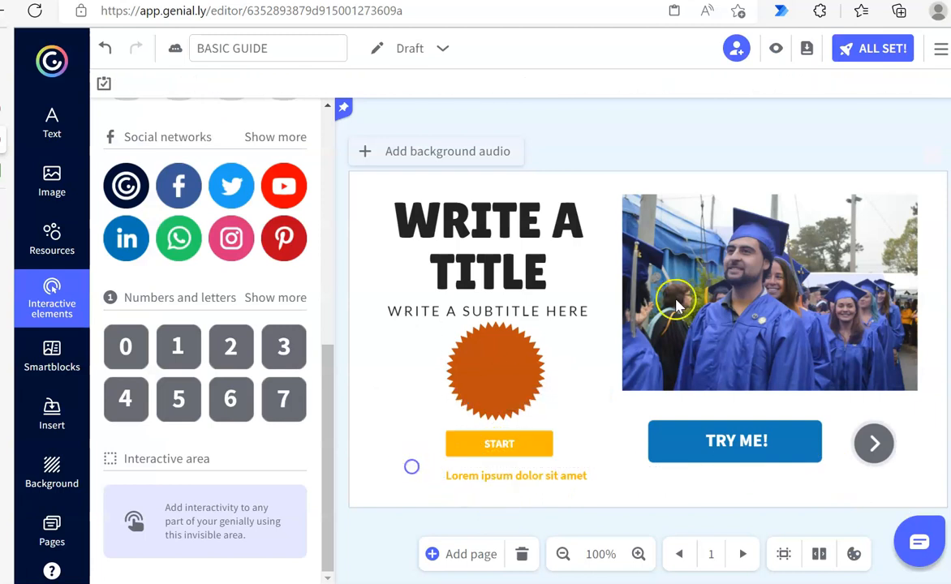
- Preview the page to test the START button's window, close the window, and return to editing
click(779, 49)
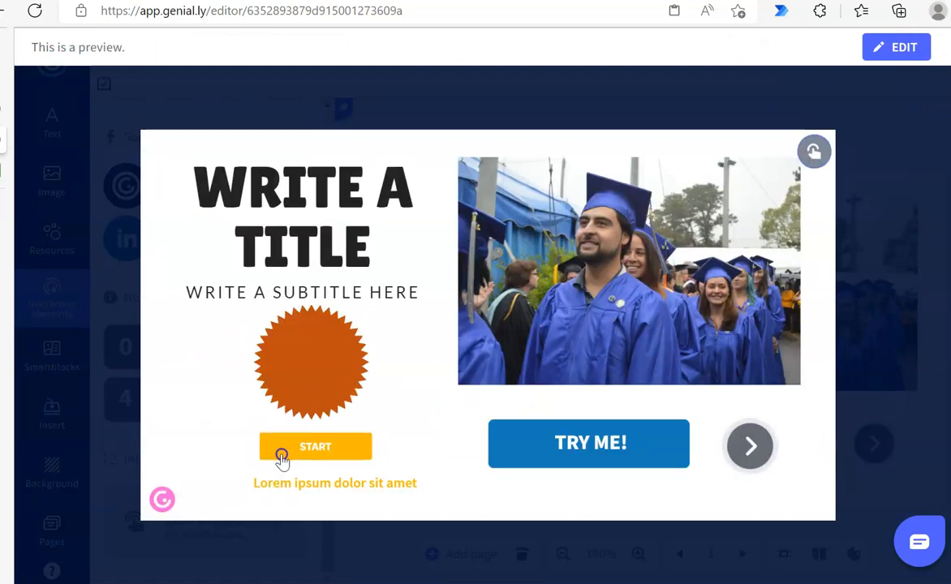
click(282, 457)
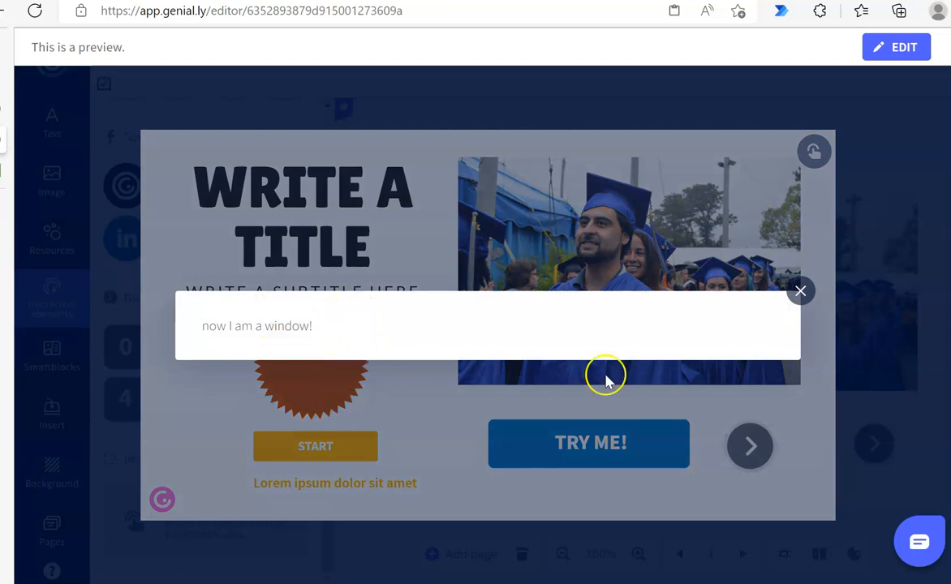
click(800, 289)
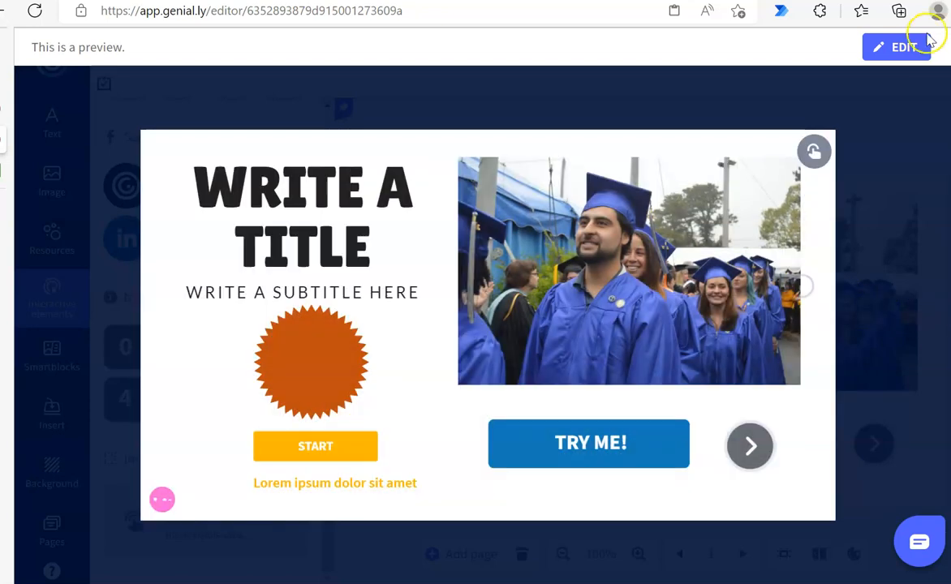
click(922, 46)
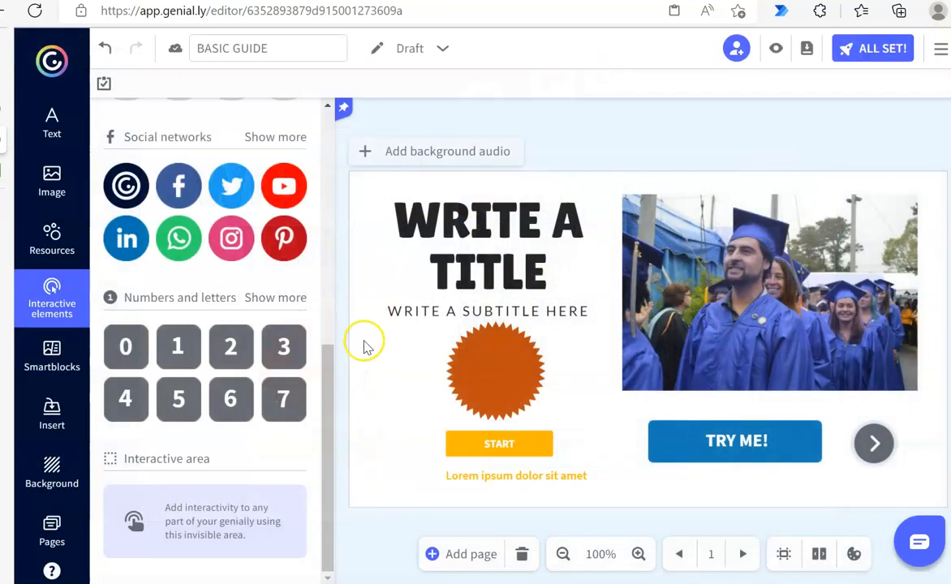
- Examine the interaction types available for the TRY ME! button without adding one
click(695, 456)
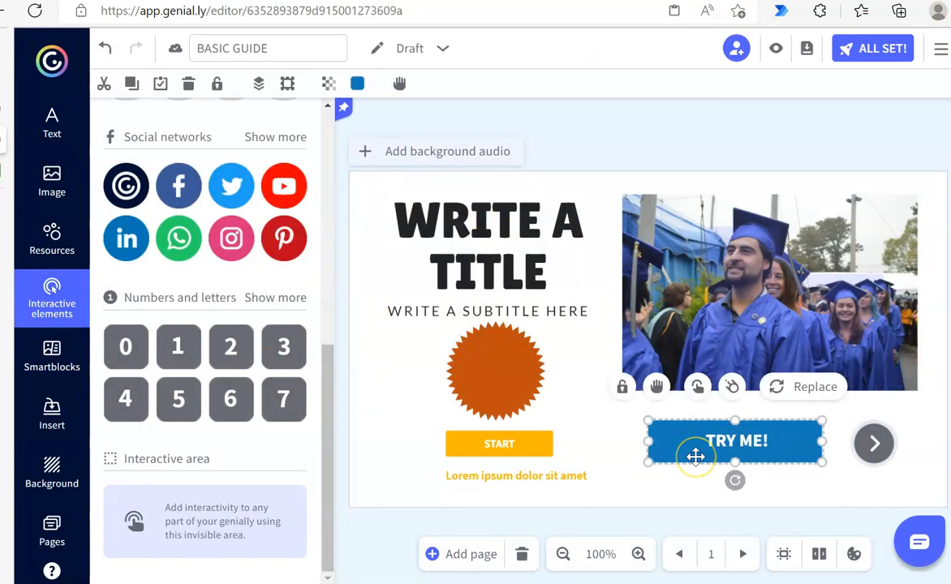
click(696, 388)
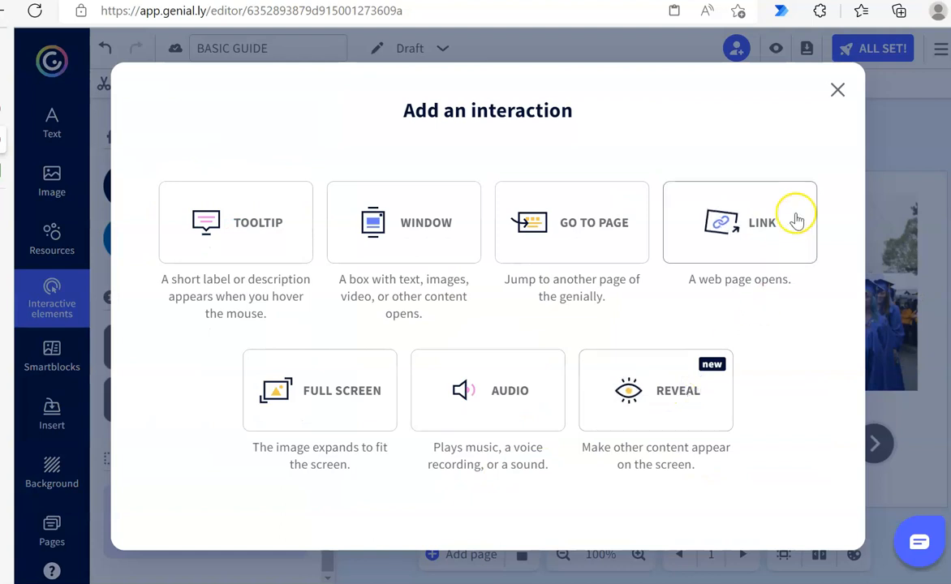
click(756, 242)
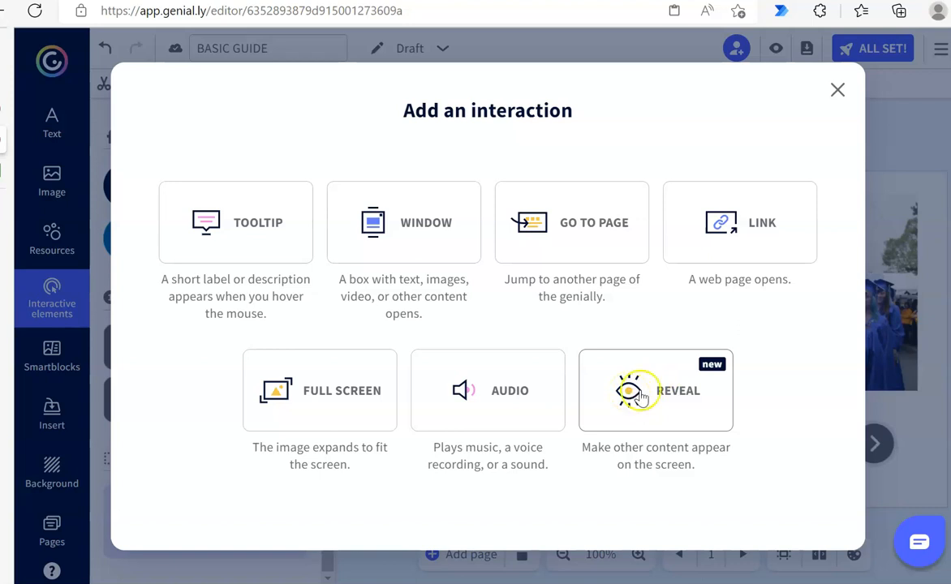
click(838, 91)
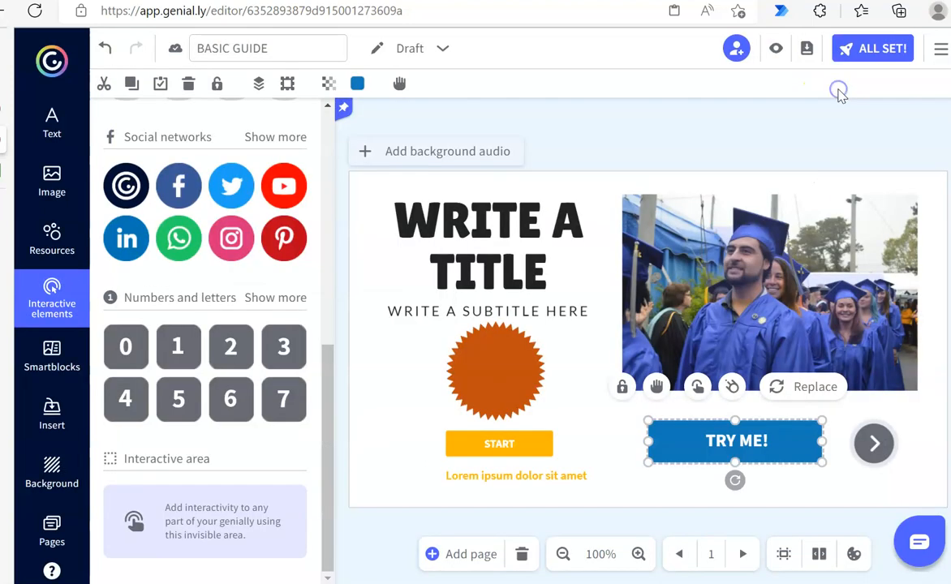
click(691, 273)
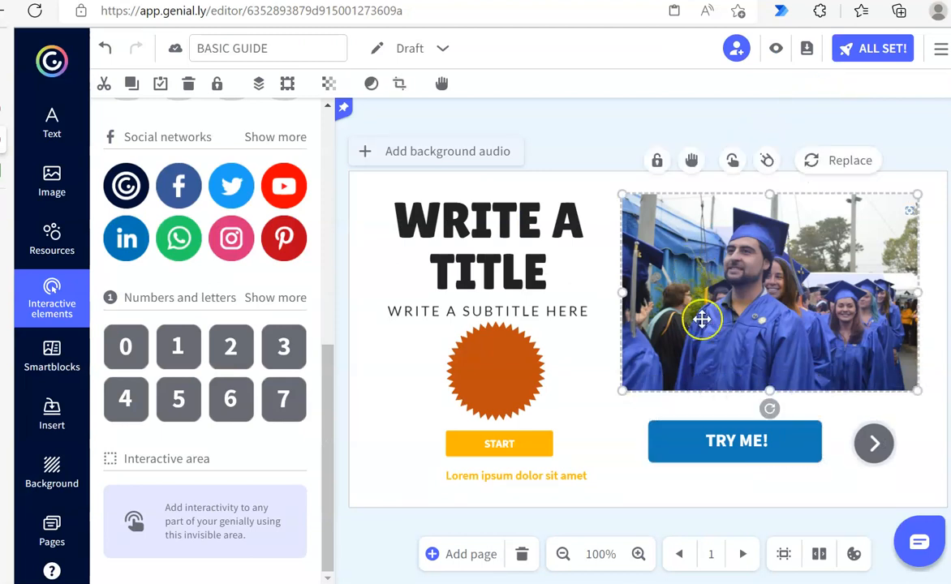
- Add a Reveal interaction to the TRY ME! button with the graduation photo as the content that appears
click(672, 442)
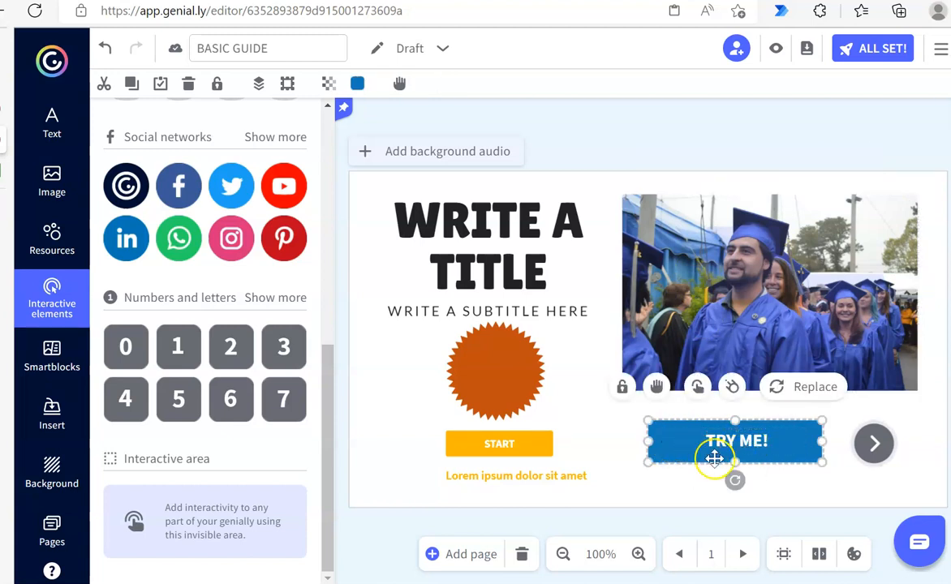
click(698, 389)
click(693, 397)
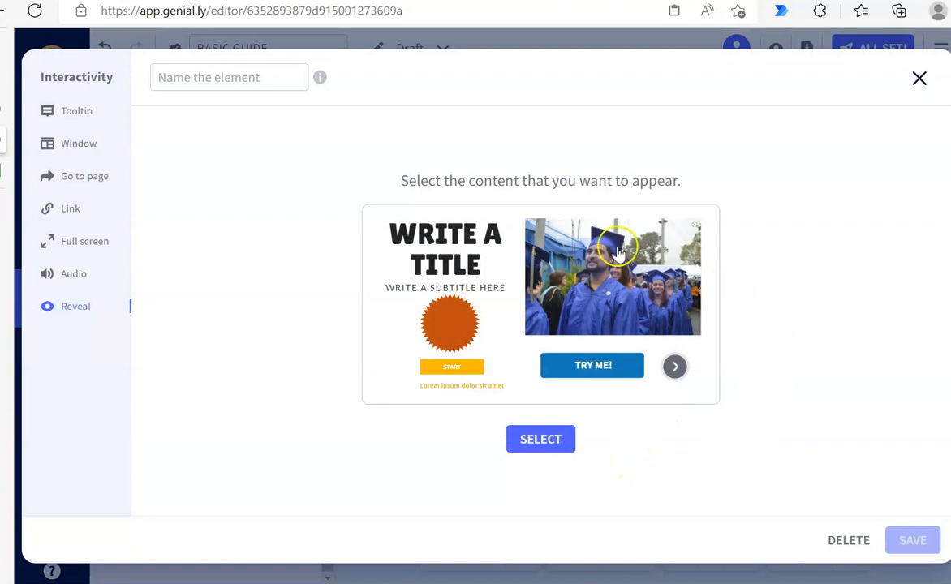
click(593, 280)
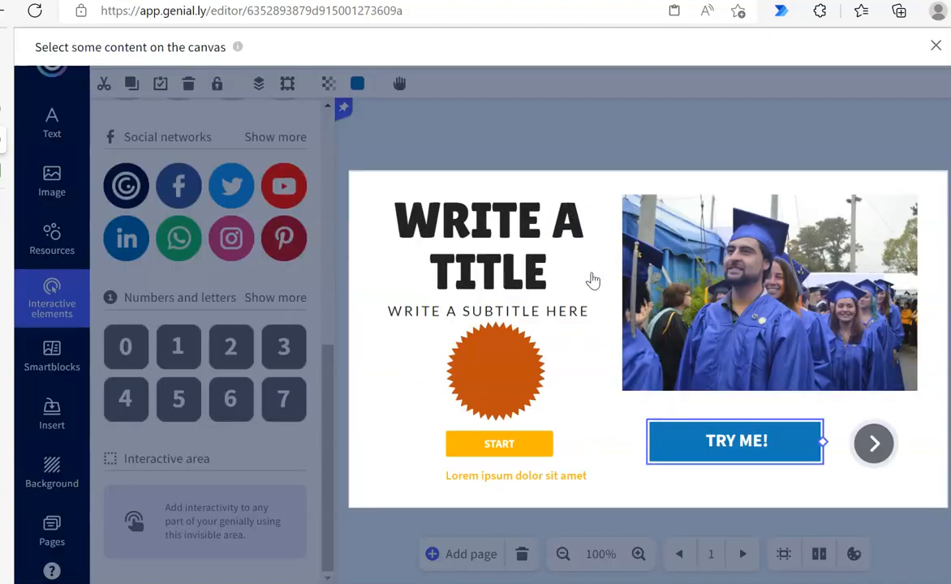
click(667, 289)
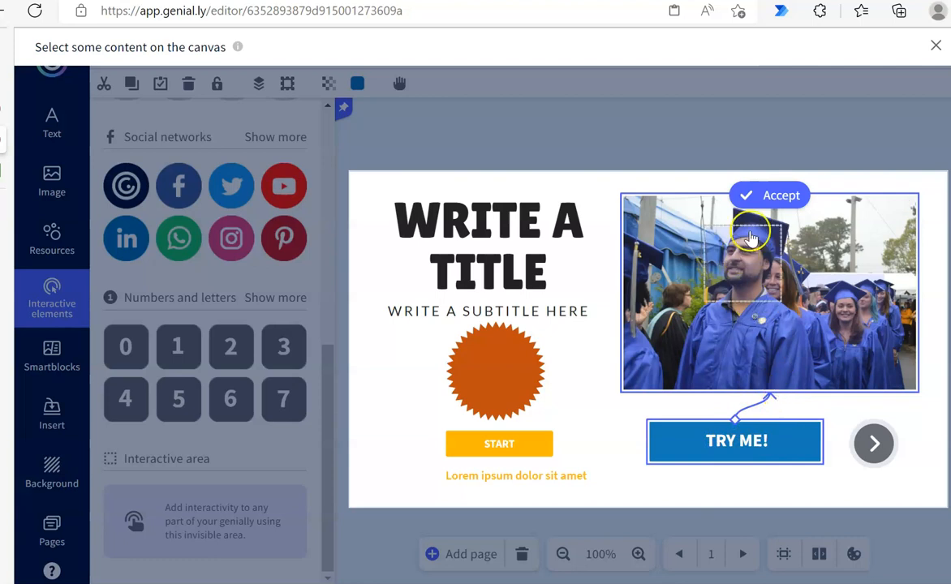
click(769, 196)
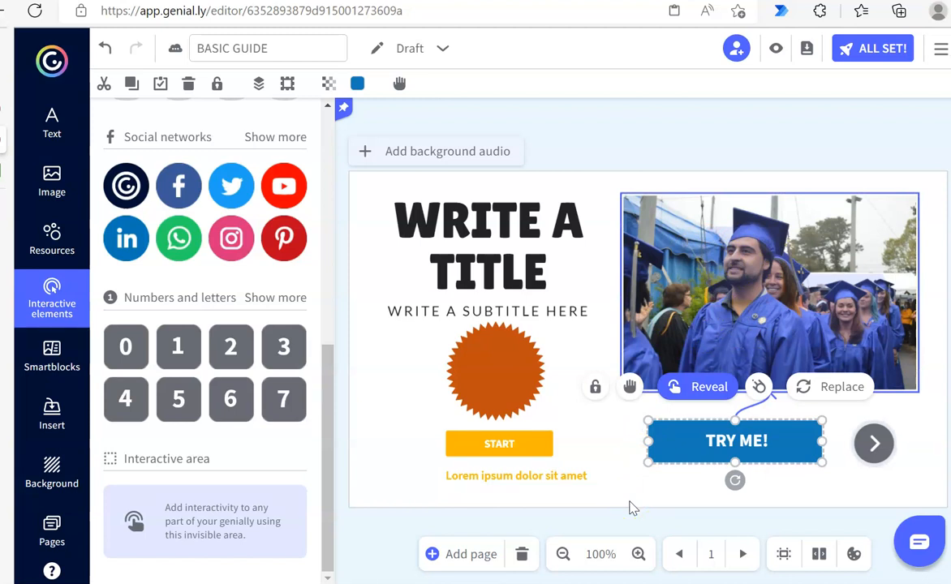
click(698, 442)
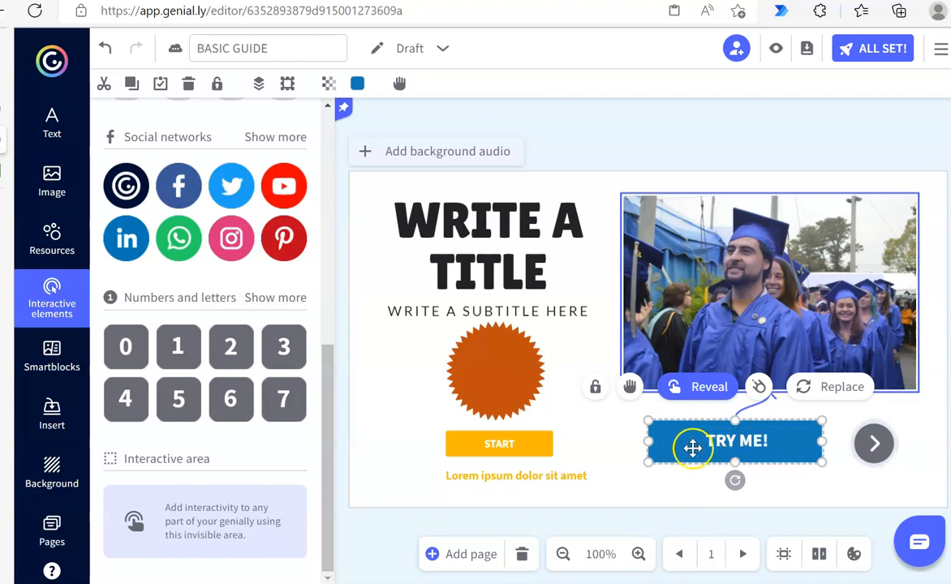
- Preview the page to test the TRY ME! button revealing the graduation photo, and return to editing
click(777, 50)
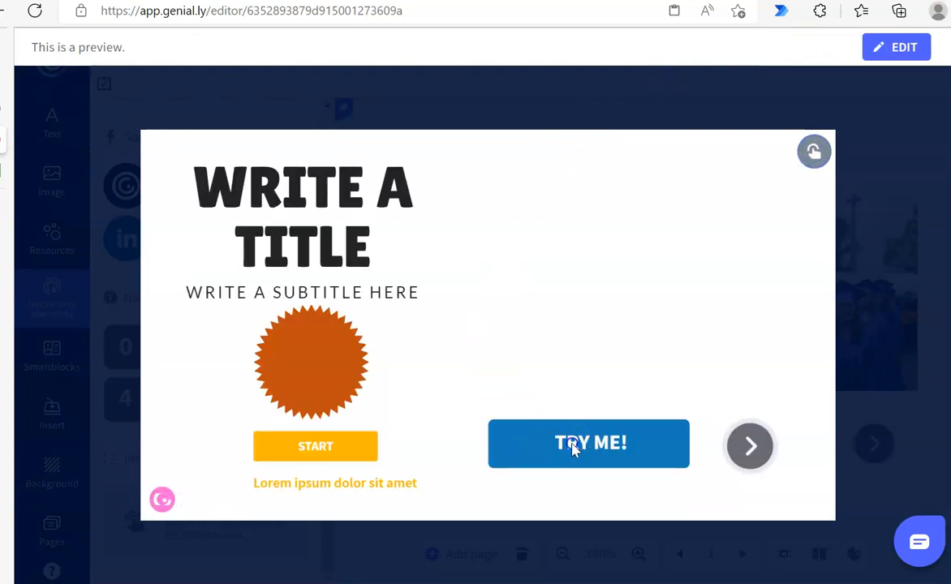
click(627, 450)
click(670, 443)
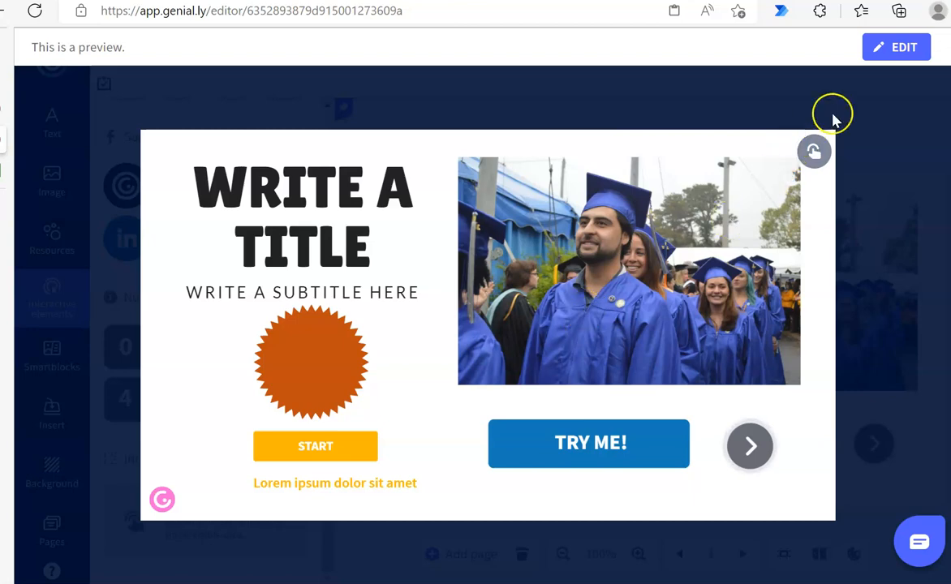
click(885, 48)
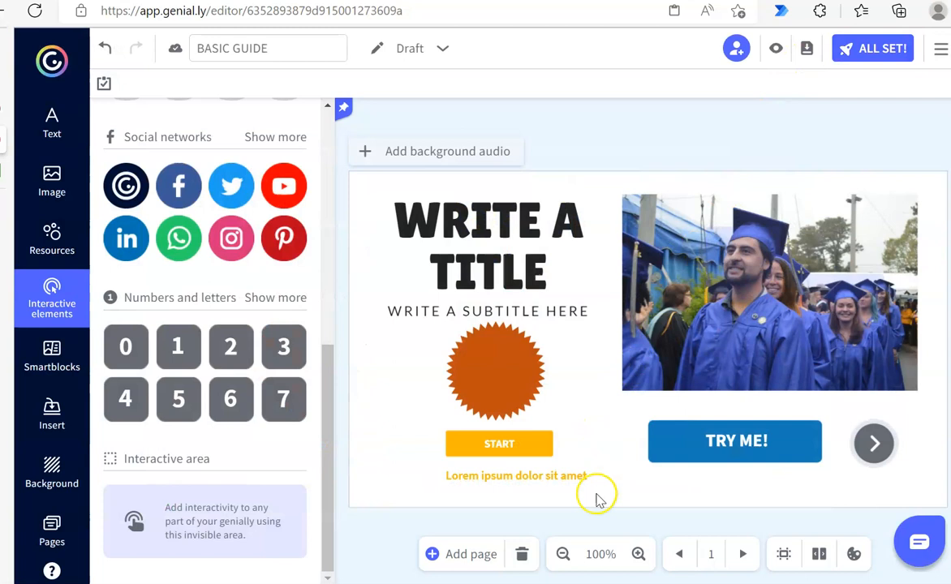
click(879, 445)
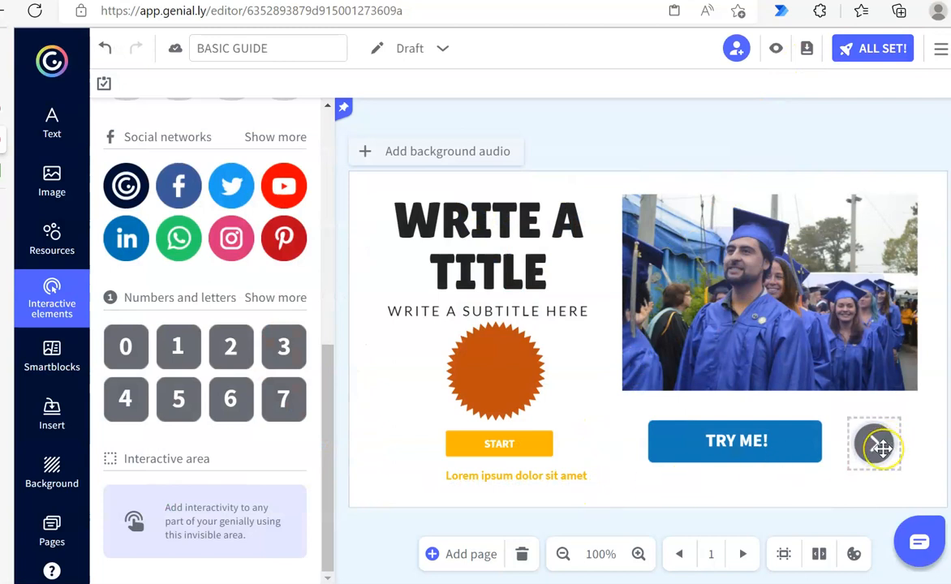
click(881, 451)
click(707, 493)
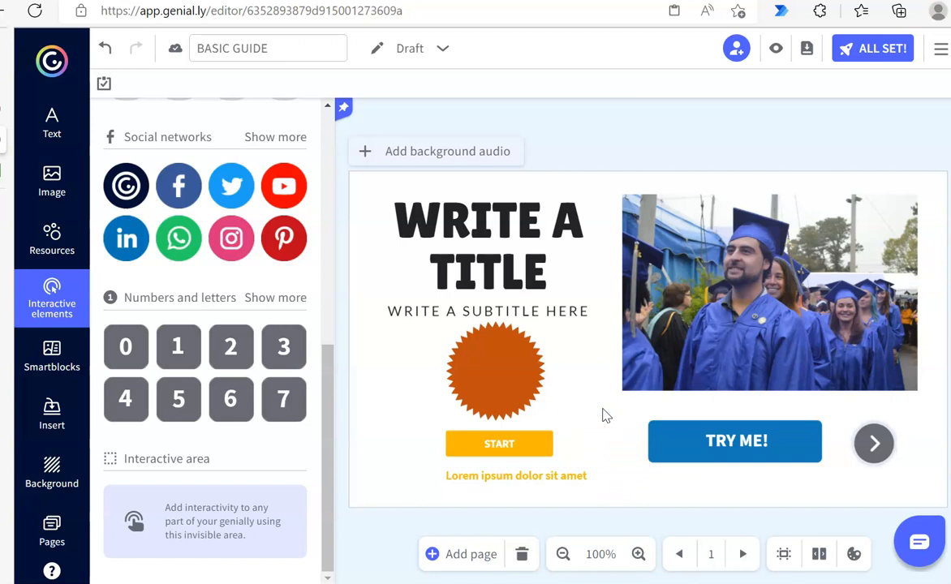
click(510, 365)
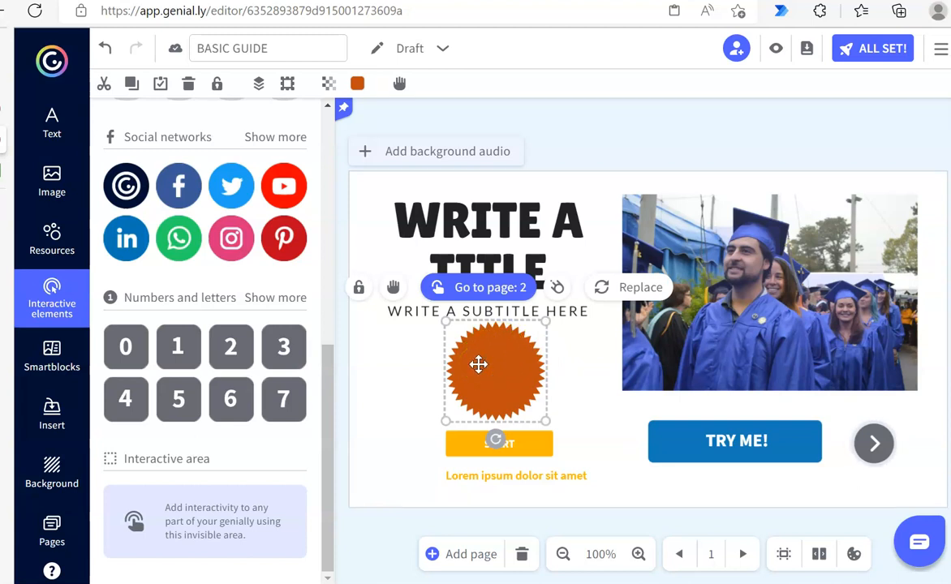
- Open the subtitle's animation settings and examine the automatic and interactive animation types, directions and effects
click(402, 316)
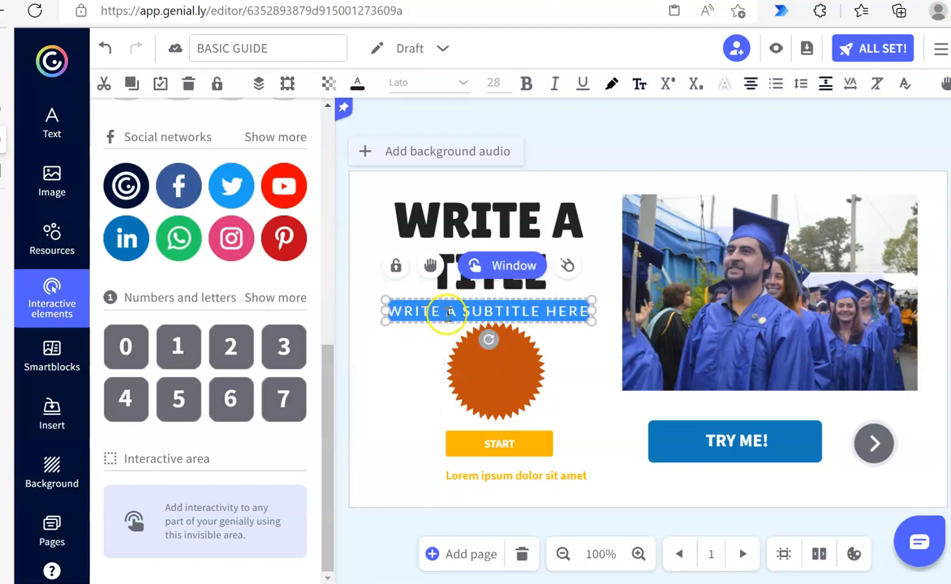
click(576, 275)
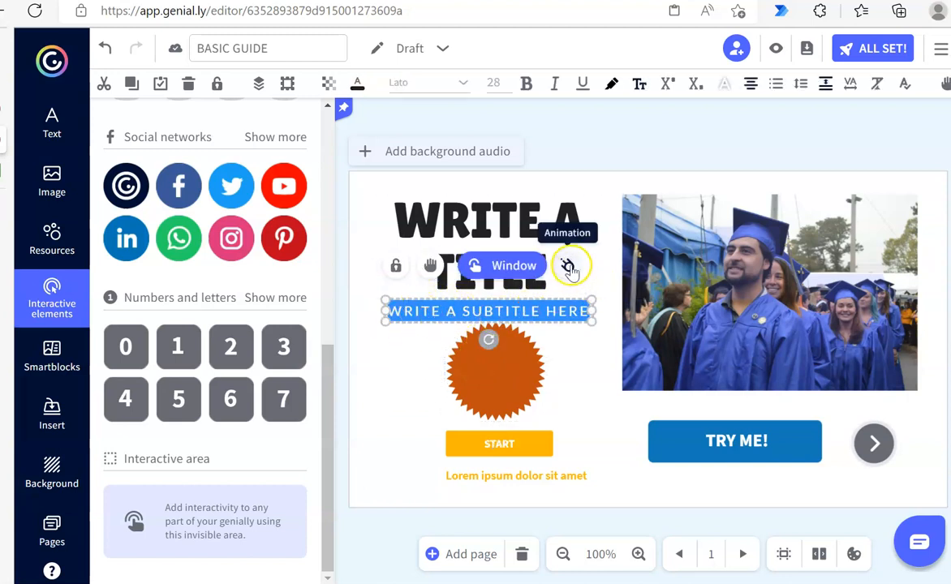
click(566, 265)
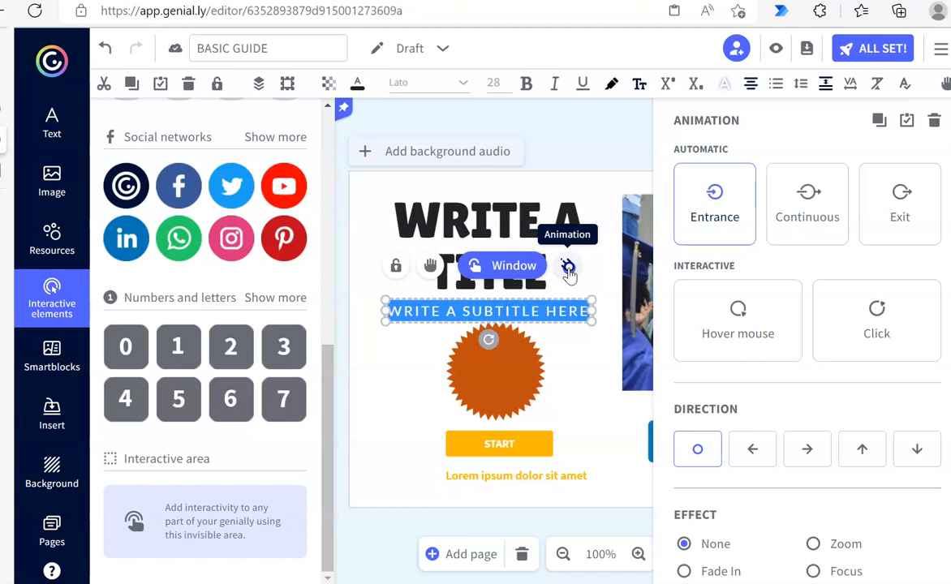
click(749, 531)
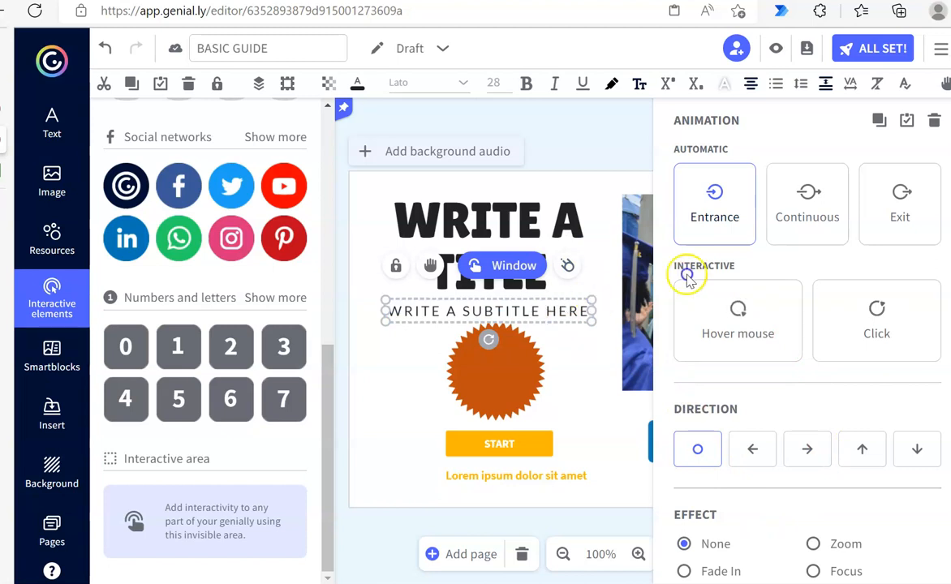
- Add an interactive Hover mouse animation with the Expand effect to the WRITE A TITLE text
click(527, 220)
click(531, 219)
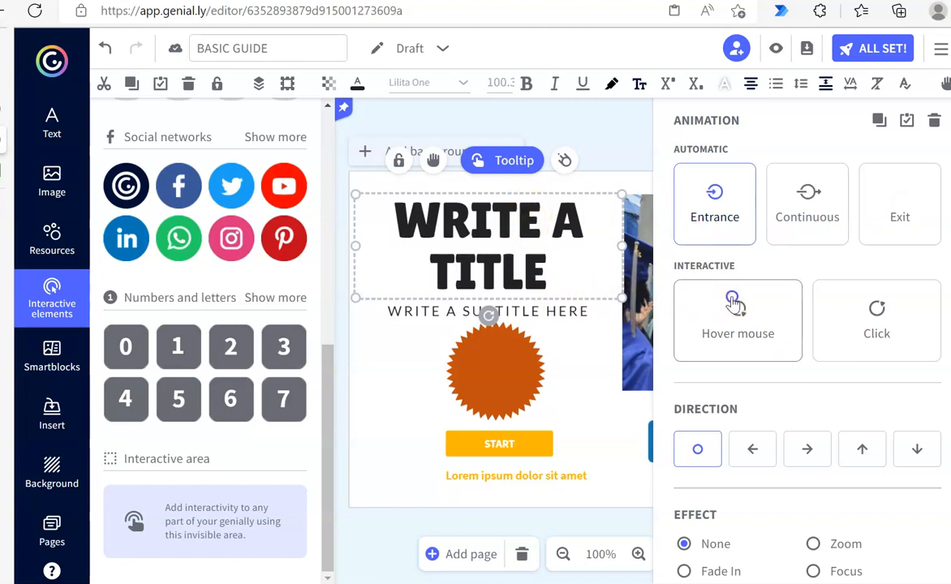
click(734, 304)
scroll(776, 432, down, 1)
scroll(775, 431, down, 2)
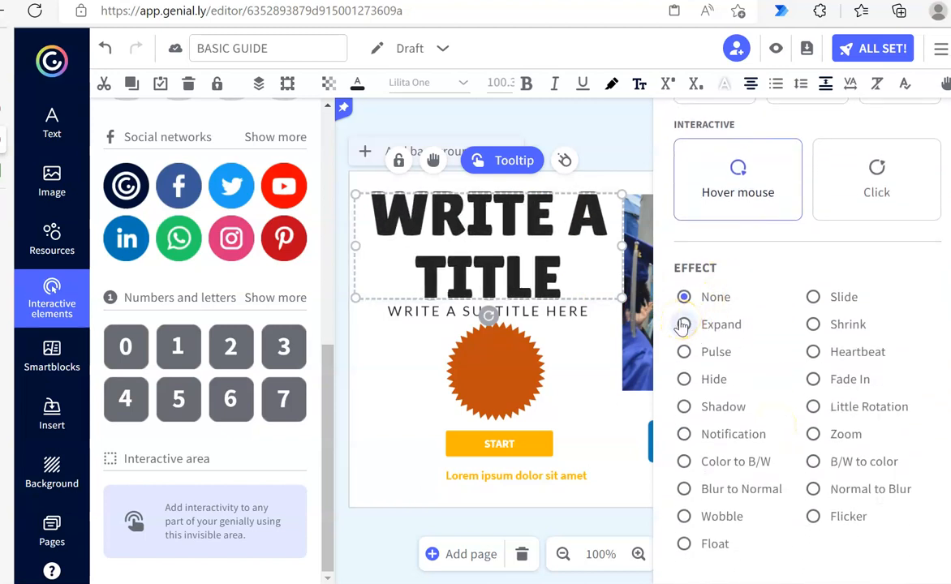
click(682, 325)
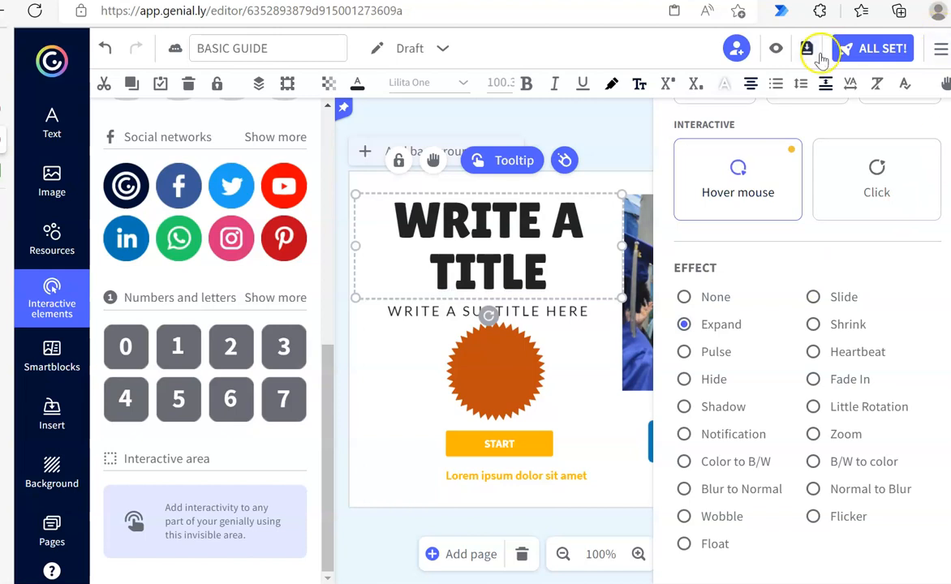
- Preview the page to test the title's Expand animation on mouse-over, and return to editing
click(776, 48)
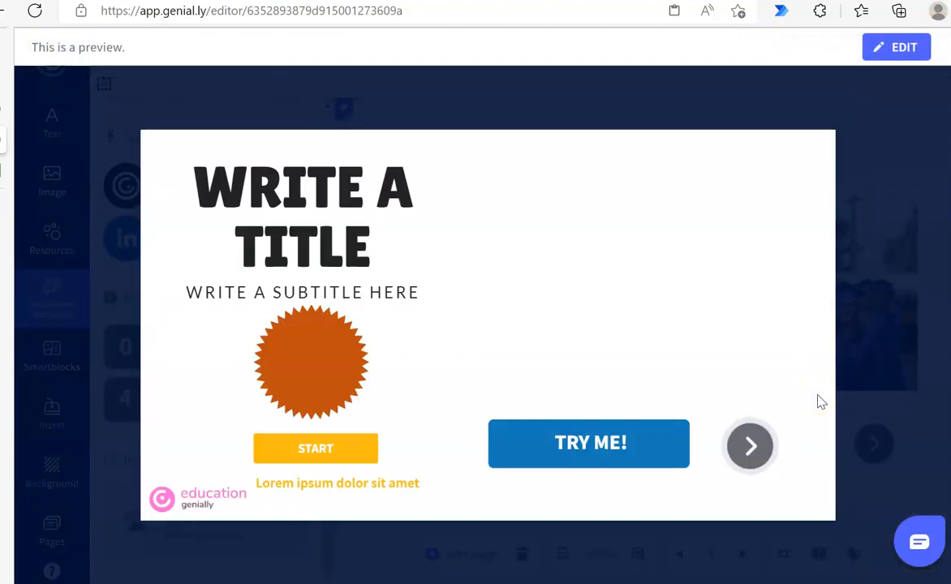
mouse_move(360, 241)
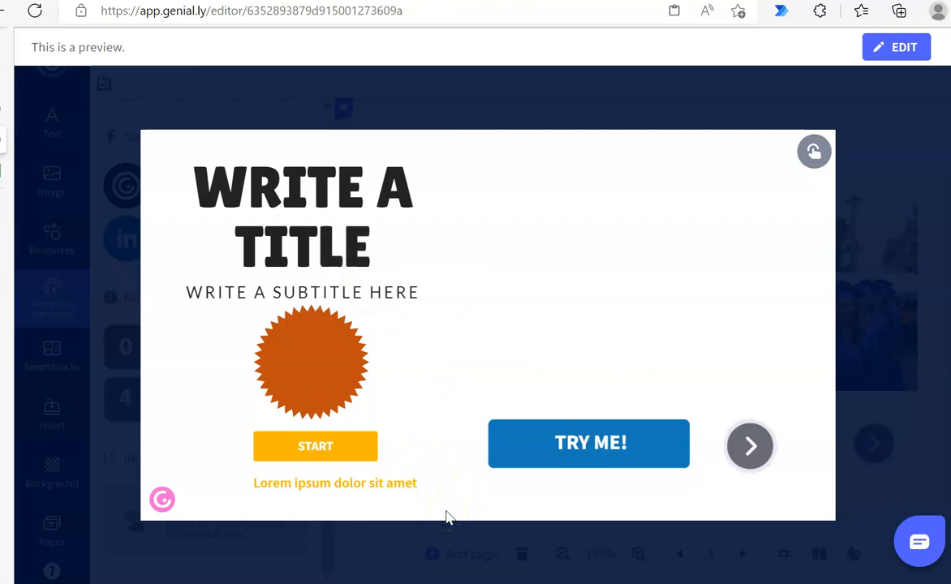
click(902, 47)
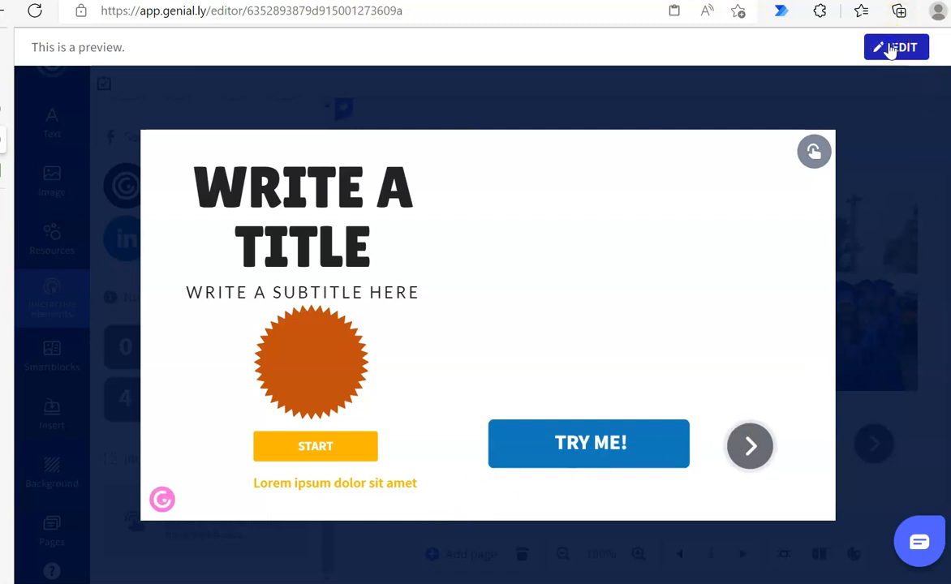